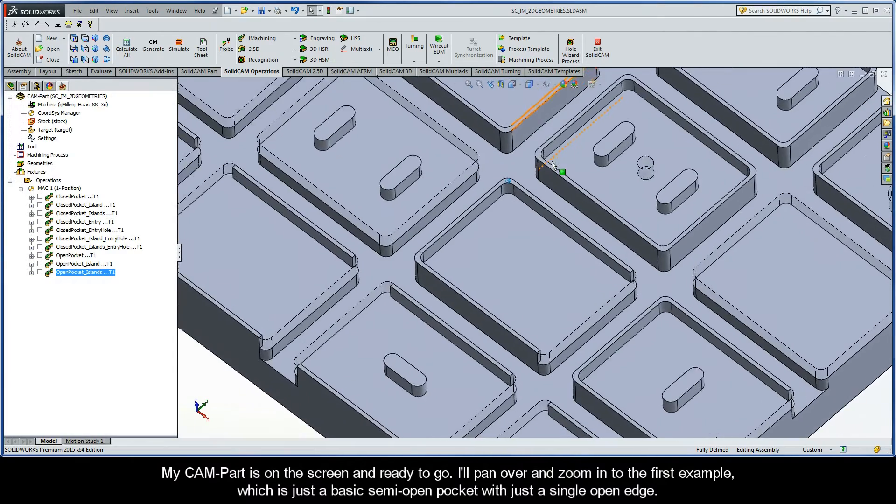
Add a 2D iMachining milling operation for the semi-open pocket with a single open edge
scroll(552, 166, down, 4)
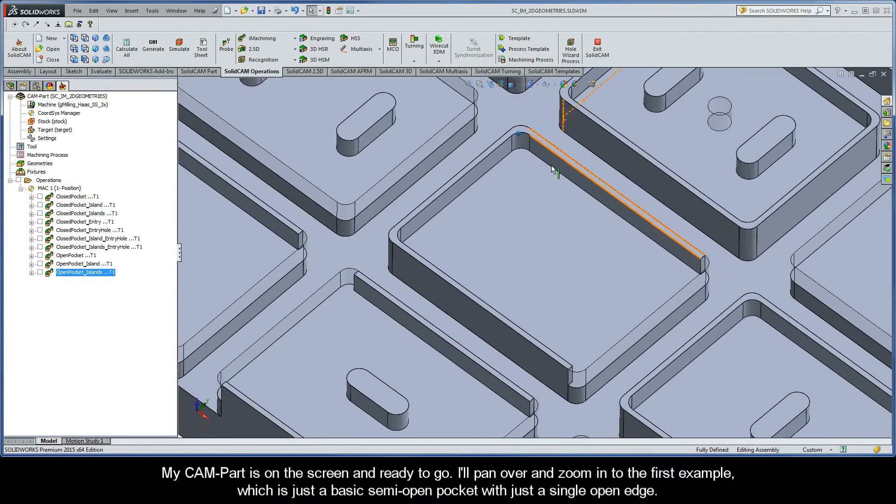
scroll(552, 167, down, 1)
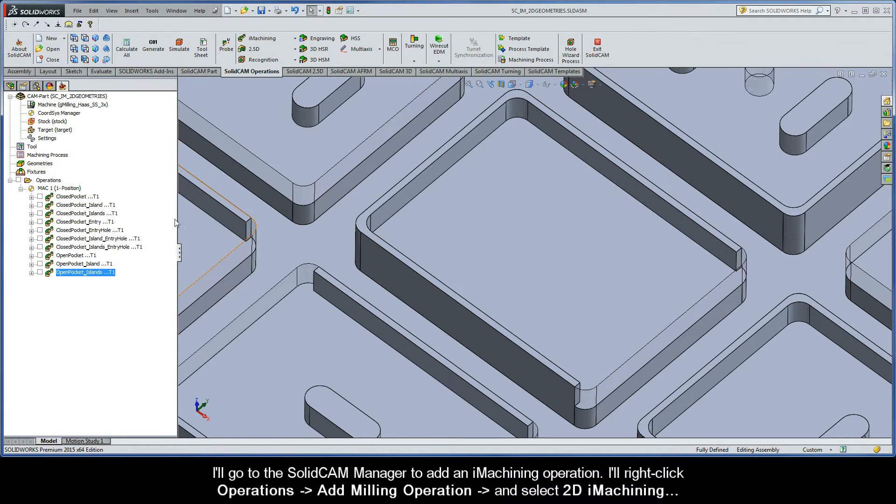
right_click(59, 184)
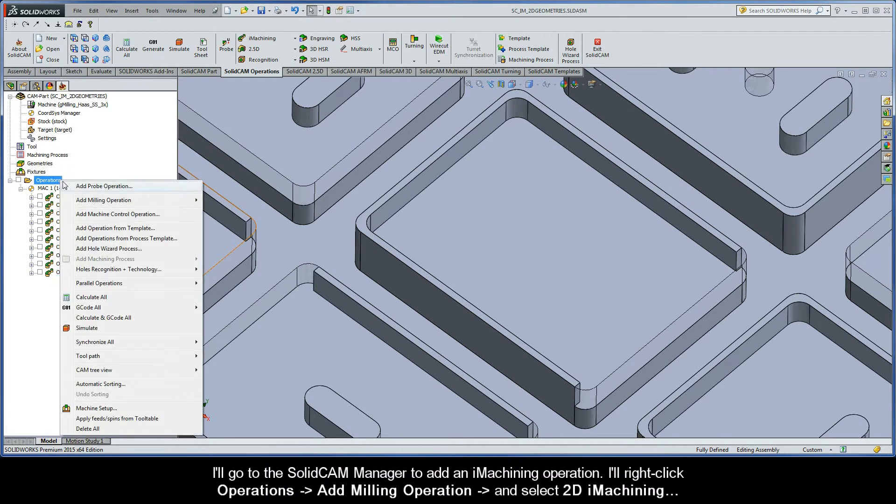
mouse_move(79, 202)
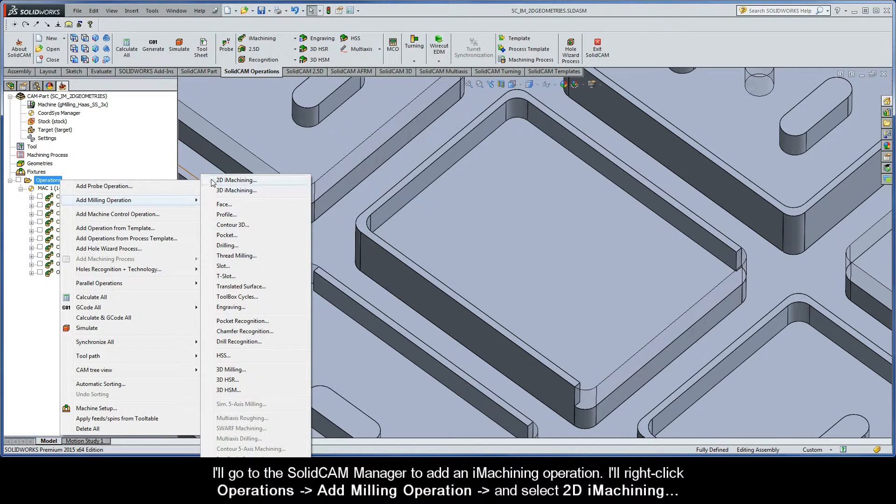
click(255, 181)
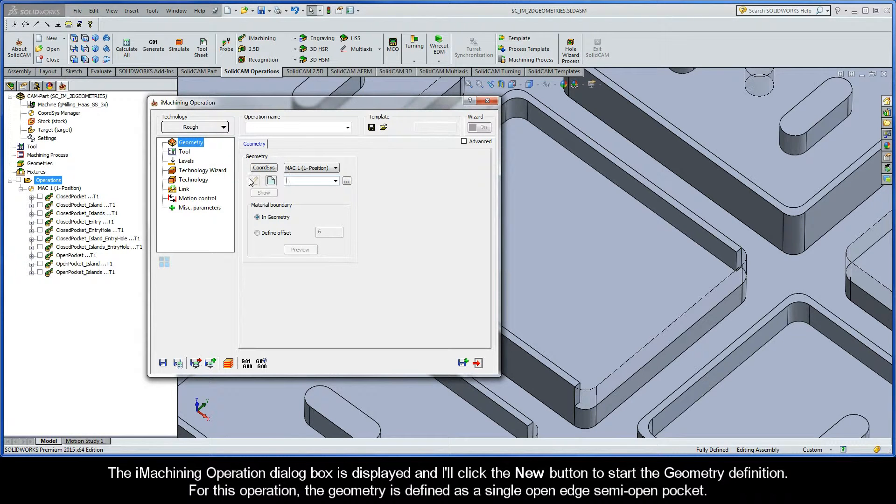
Create a new geometry and chain the semi-open pocket's lower contour with Auto-constant Z, accepting the closed chain
click(270, 181)
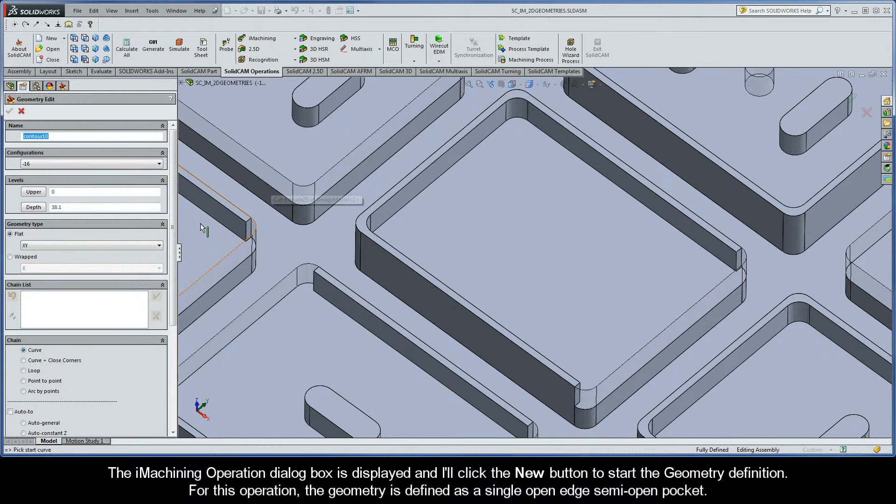
drag(175, 226, 172, 288)
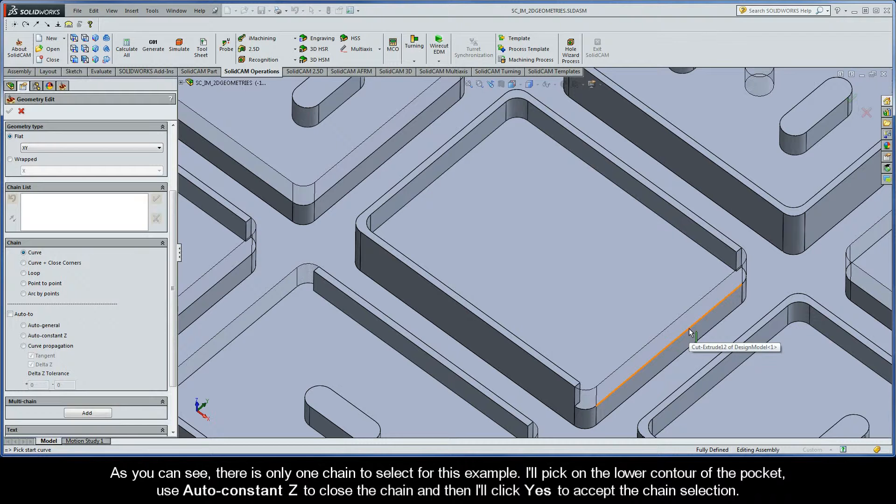
click(716, 306)
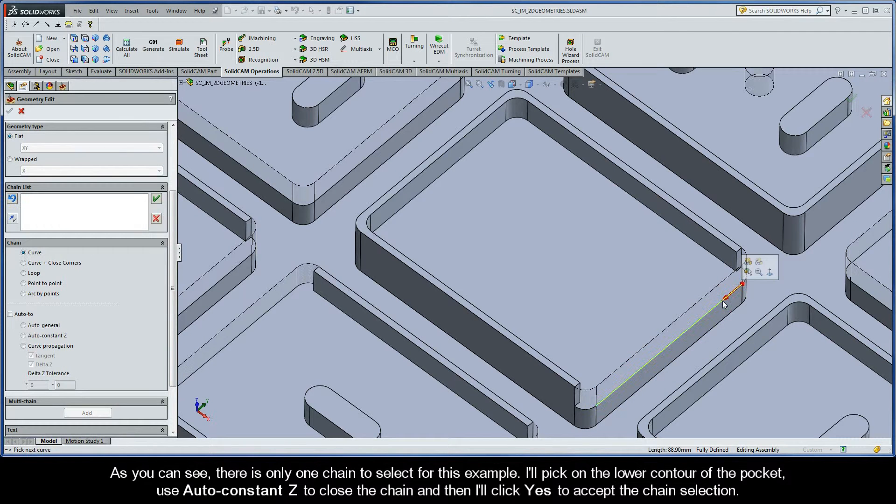
click(24, 336)
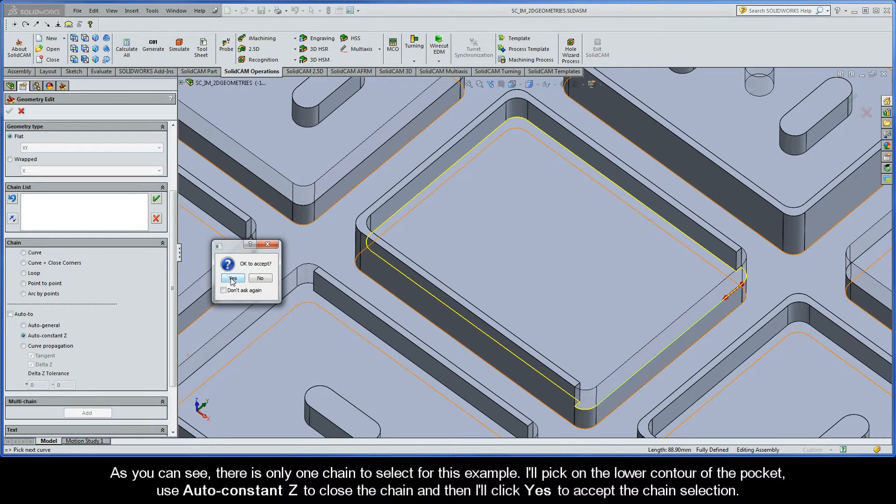
click(232, 279)
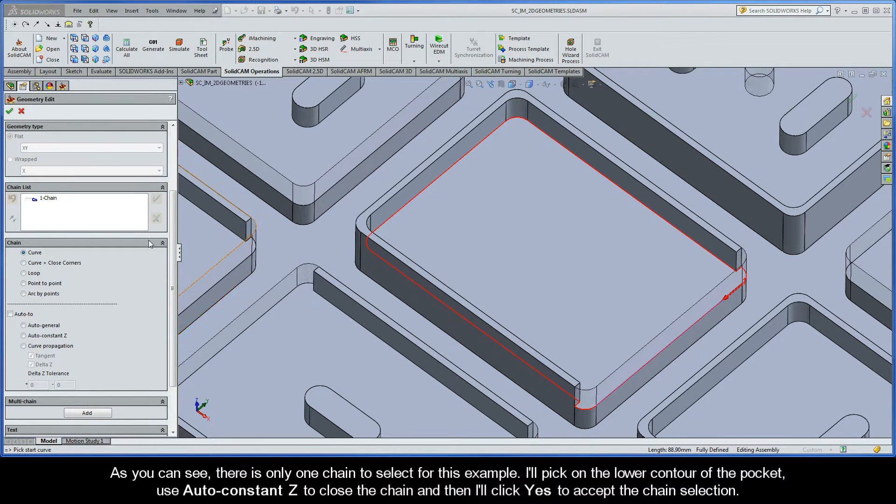
Mark 1-Chain as open from one corner arc through the straight open side to the other with From/To entities, and confirm the geometry
right_click(55, 199)
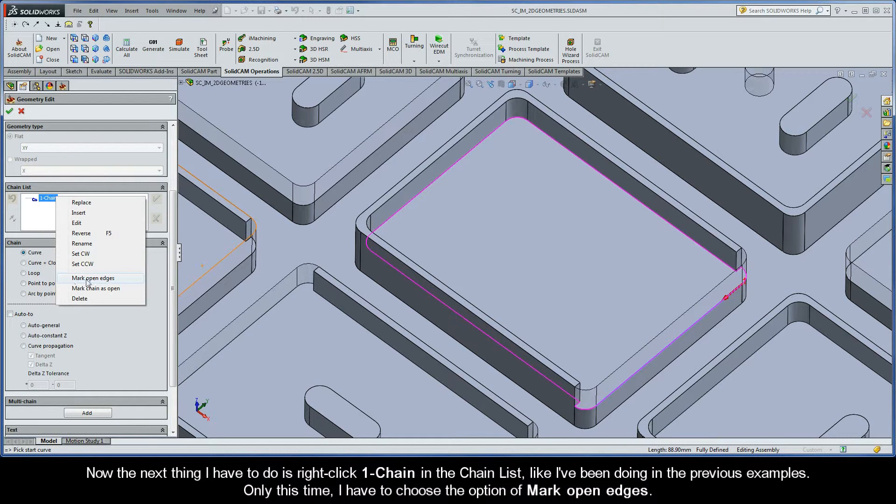
click(118, 280)
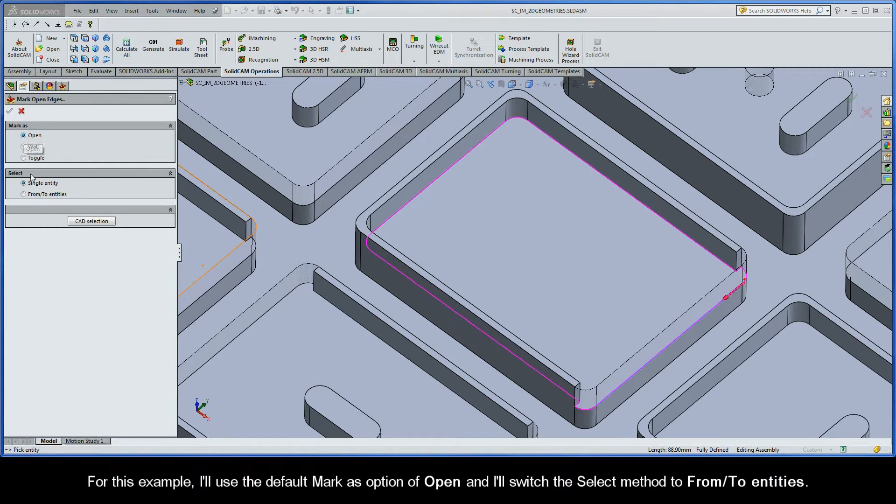
click(24, 194)
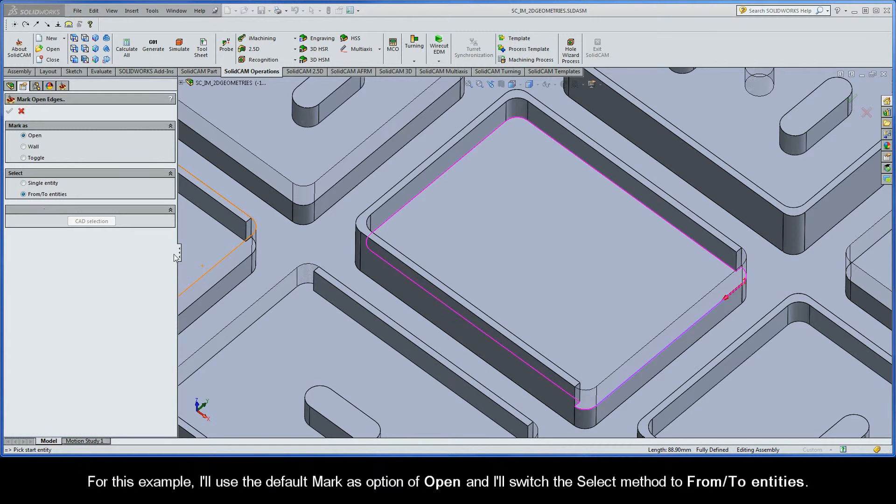
click(746, 277)
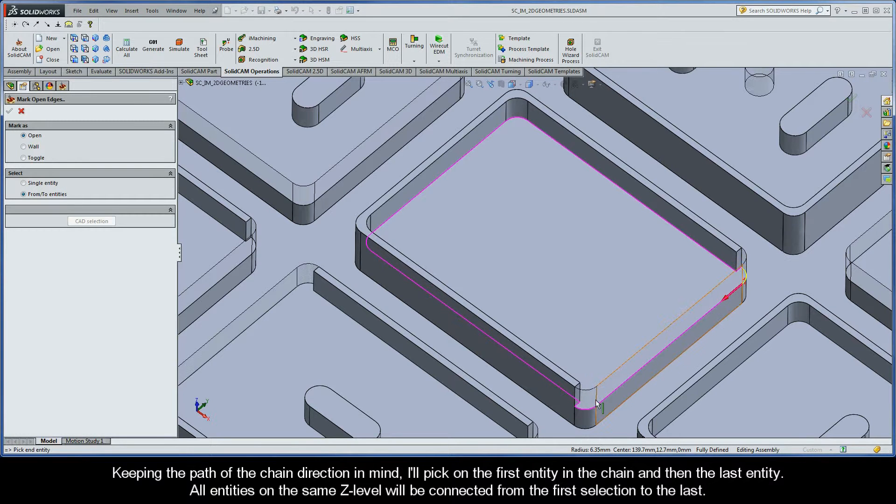
click(580, 409)
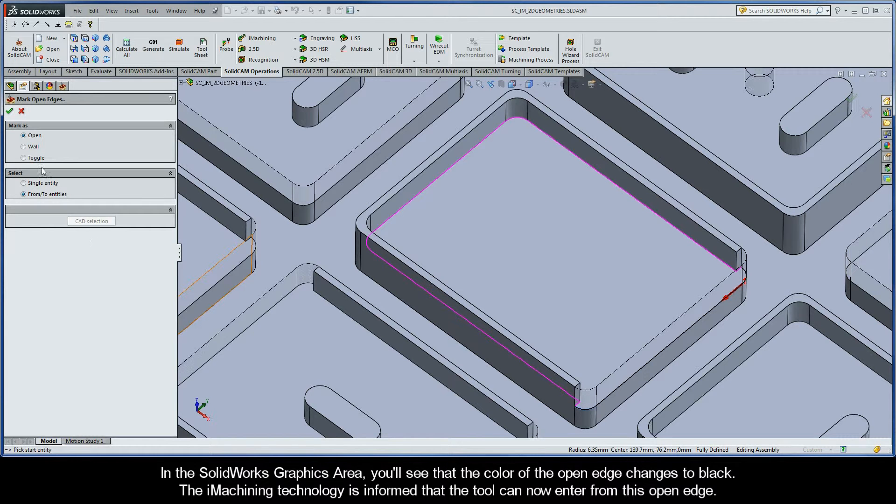
click(9, 112)
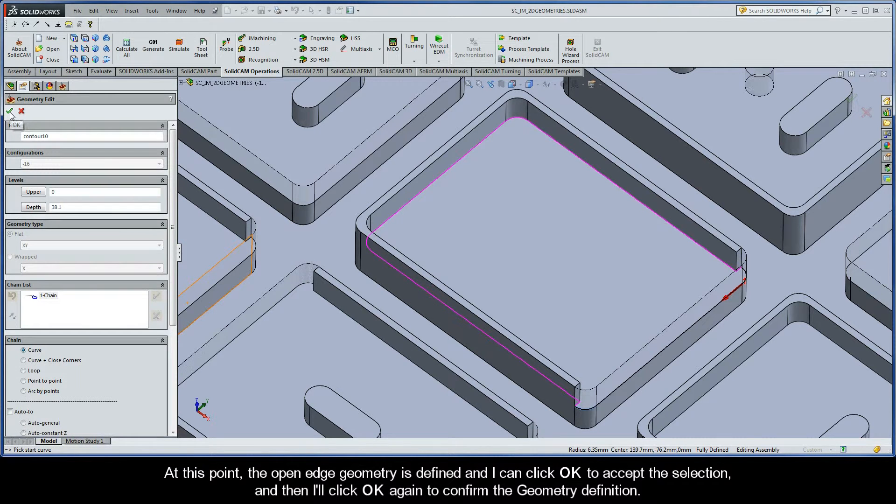
click(10, 112)
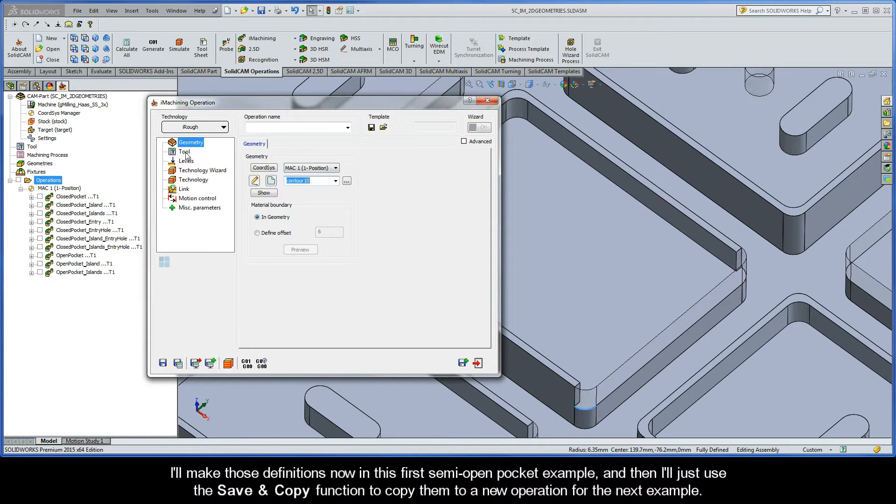
Assign the 8 mm end mill, tool number 1, from the part tool table to the operation
click(187, 156)
click(299, 273)
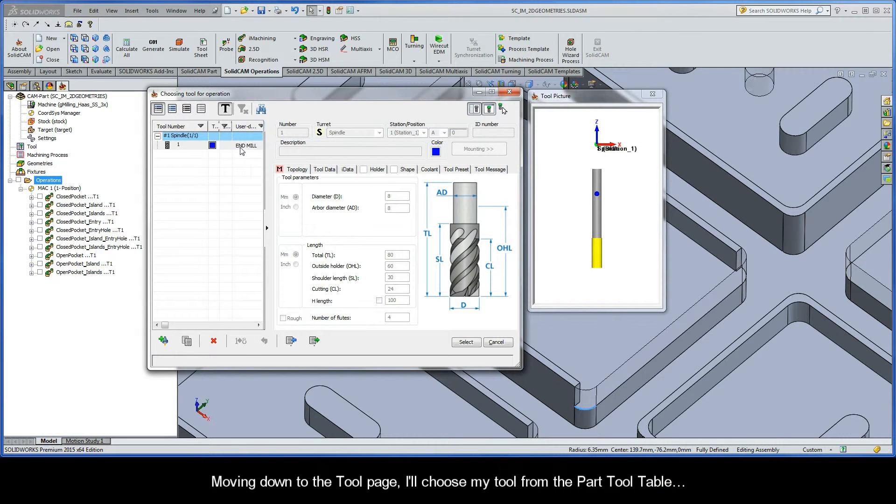
click(241, 147)
click(465, 343)
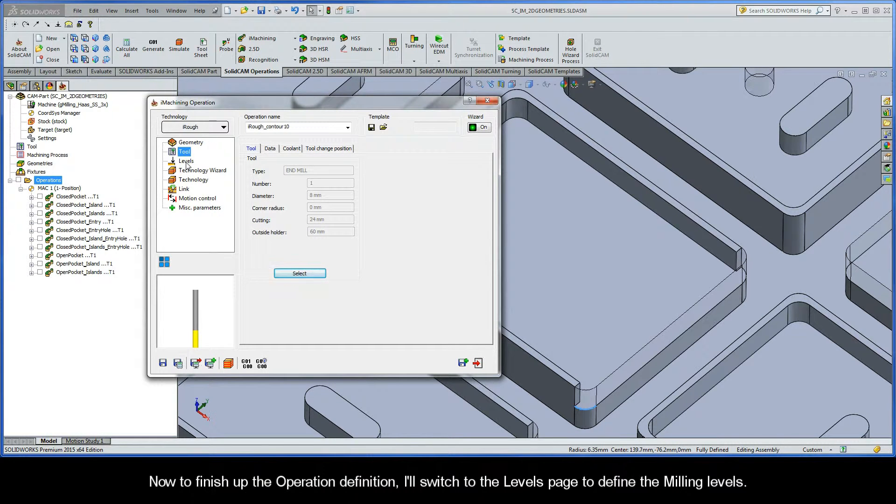
Define the upper level at 0 from the stock's top face and the pocket depth at 12.7 from the pocket's bottom edge
click(186, 161)
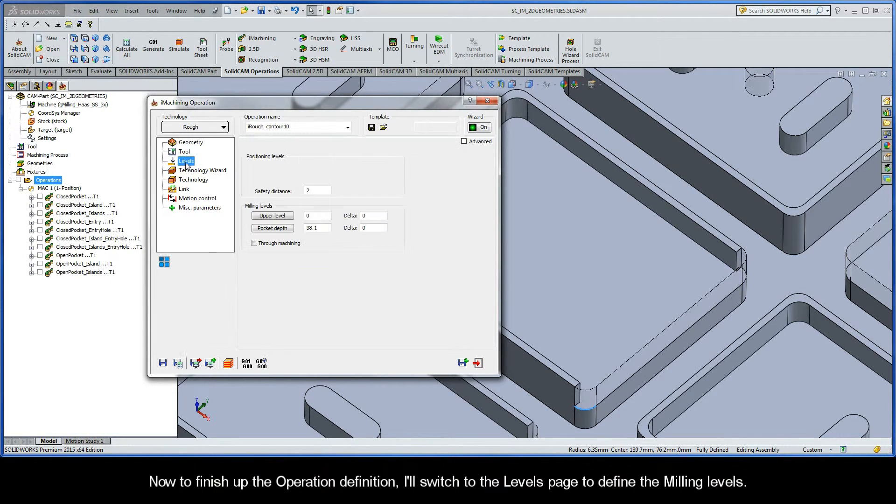
click(274, 216)
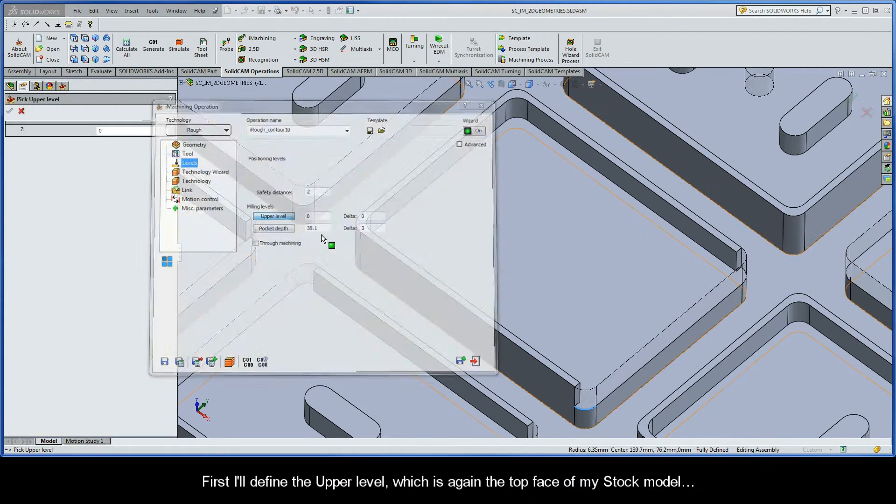
click(394, 230)
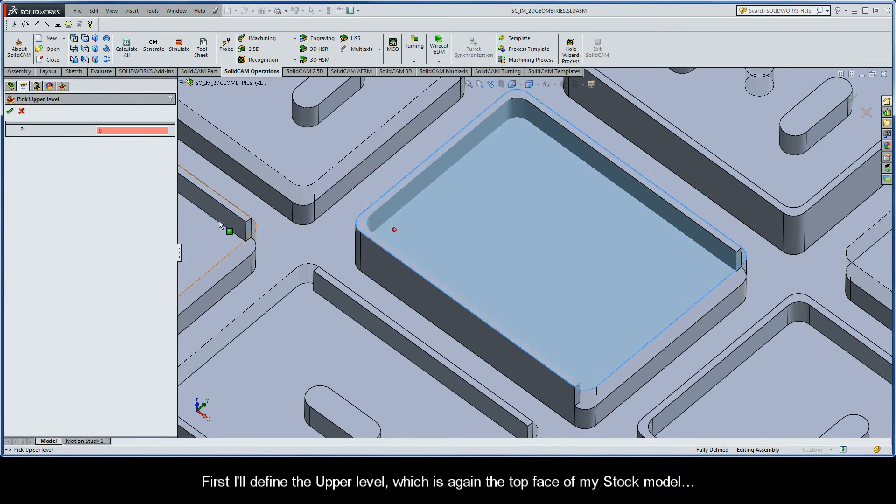
click(9, 111)
click(274, 228)
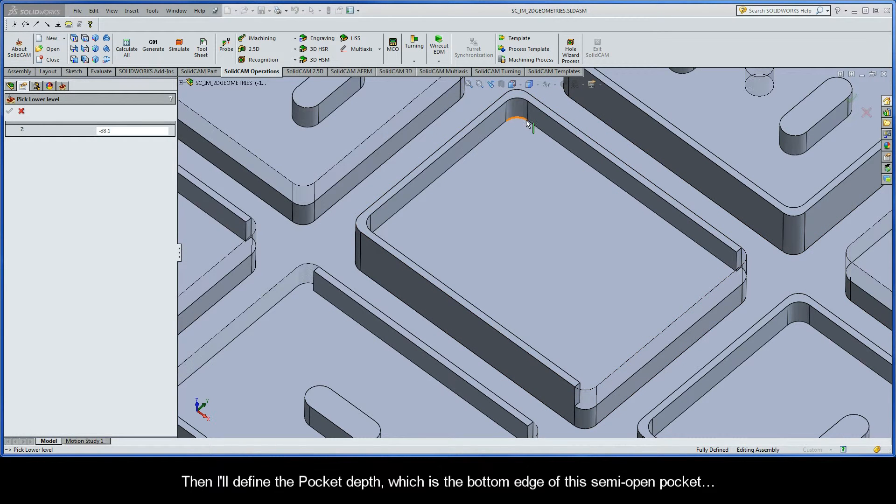
click(527, 121)
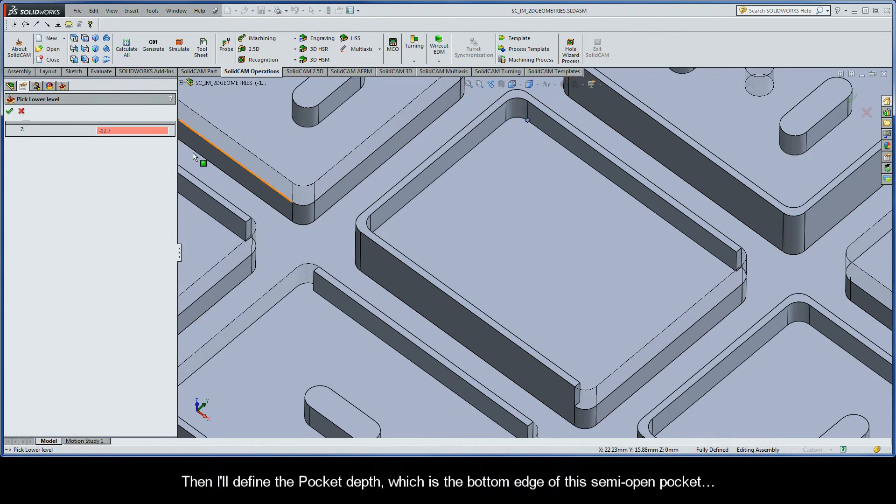
click(9, 111)
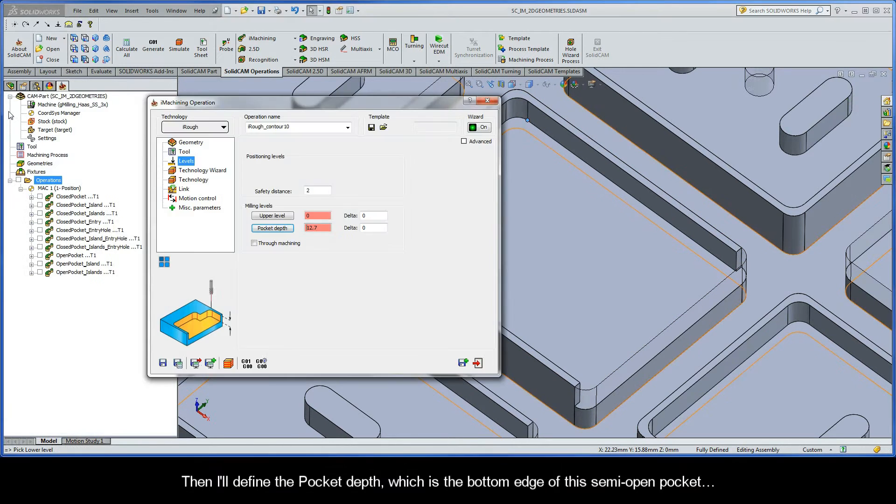
Name the operation Semi-openPocket, then save it and calculate its tool path
double_click(297, 127)
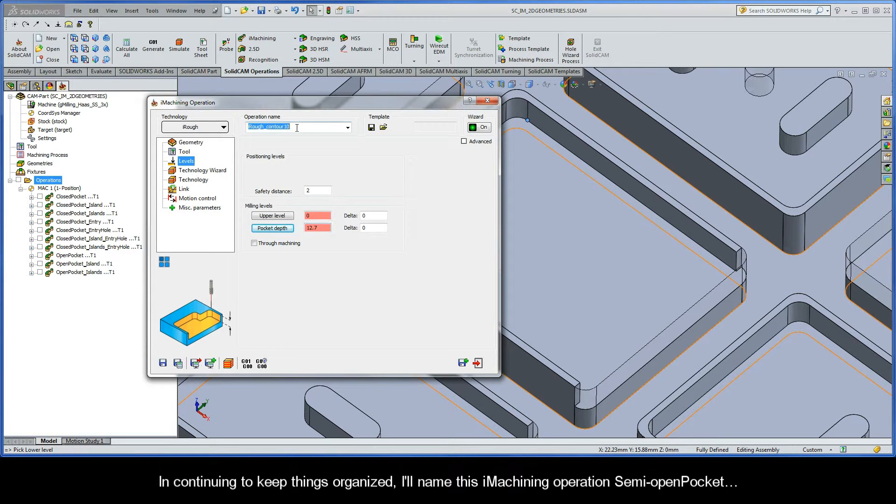
text(Semi-openPocket)
click(179, 365)
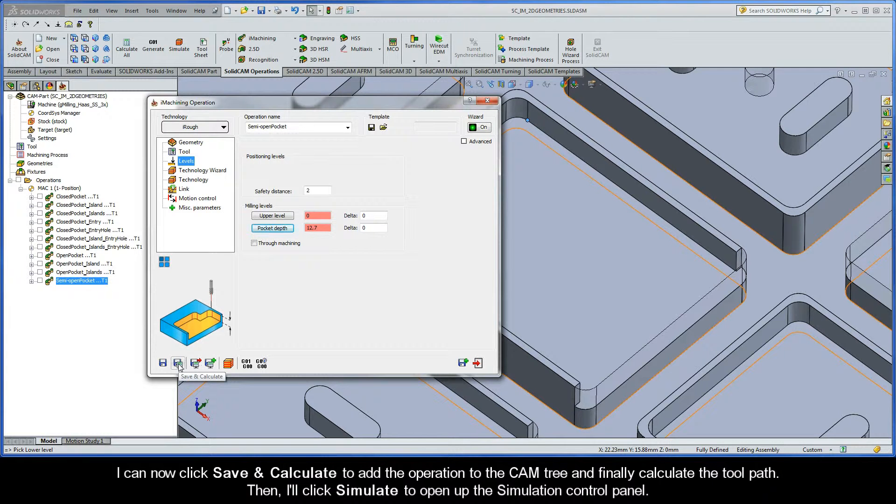
Simulate the Semi-openPocket tool path in Host CAD mode, slowing it at the tool's entry and speeding it up for the rest
click(228, 364)
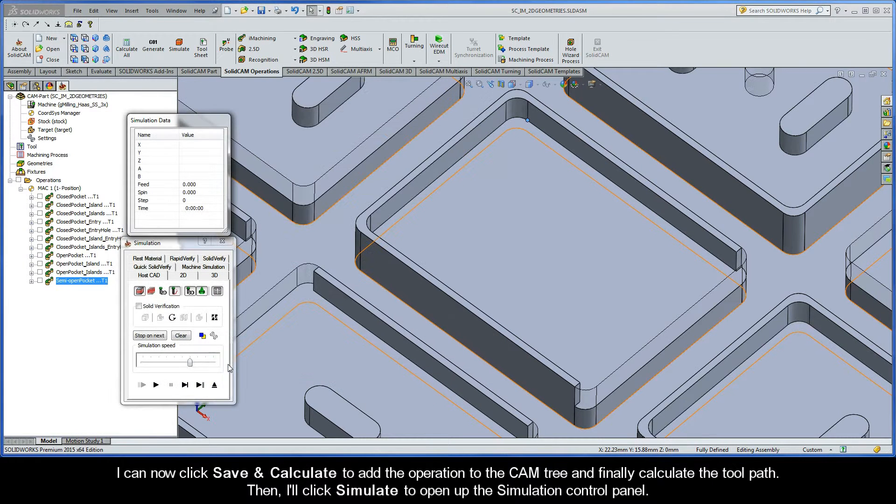
drag(191, 364, 174, 366)
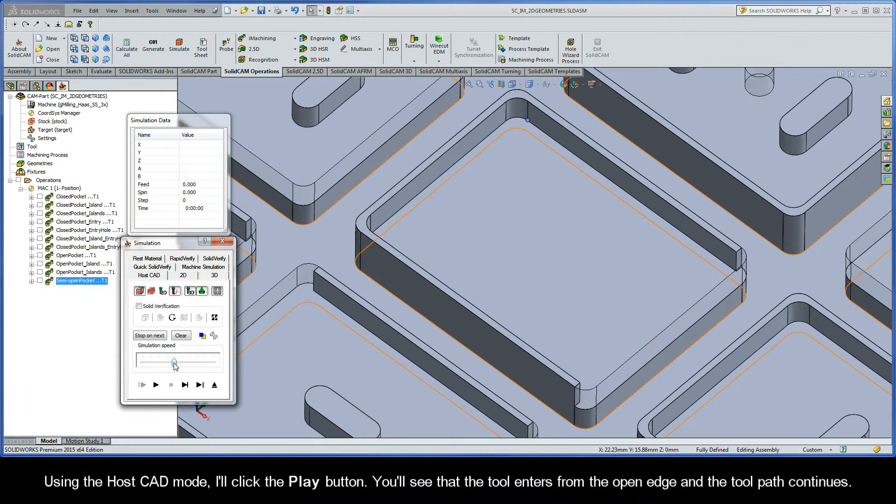
click(157, 386)
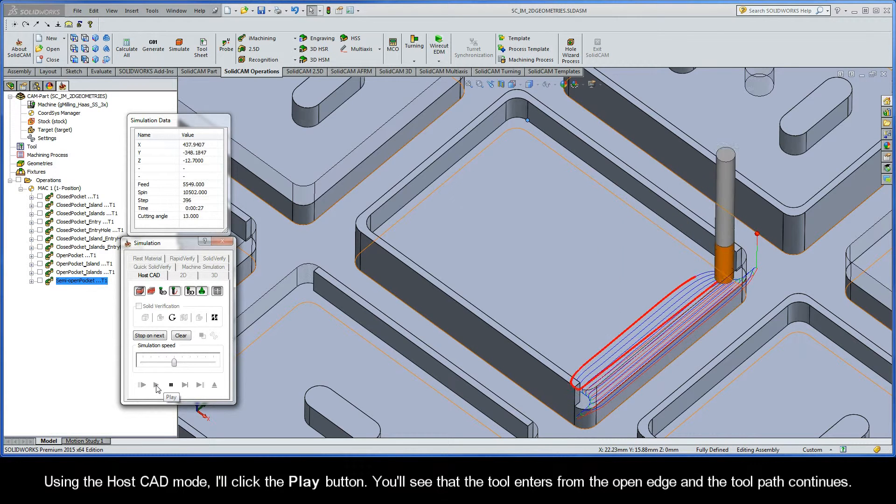
drag(174, 363, 190, 363)
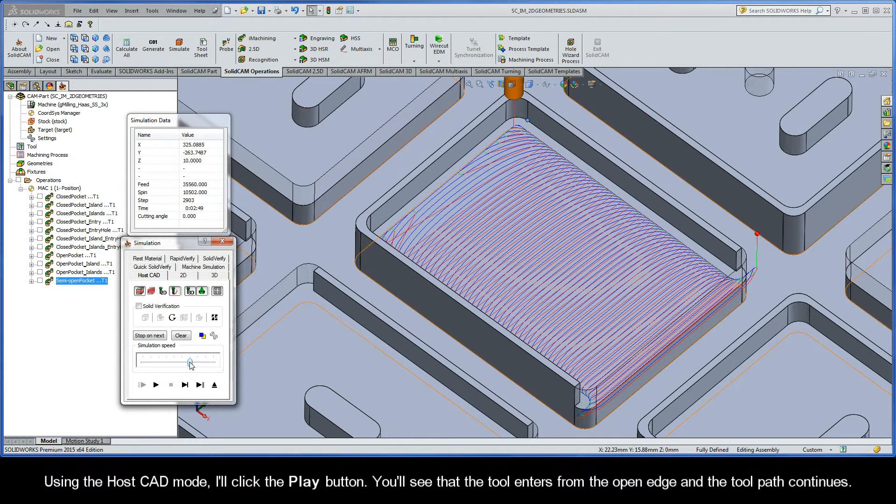
click(214, 384)
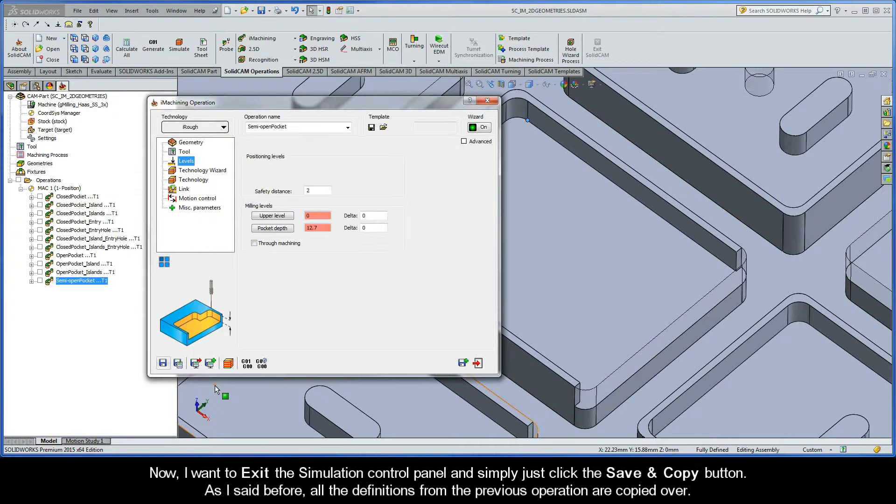
Save and copy the Semi-openPocket operation, check the copy's tool and milling levels, and return to its geometry definition
click(463, 362)
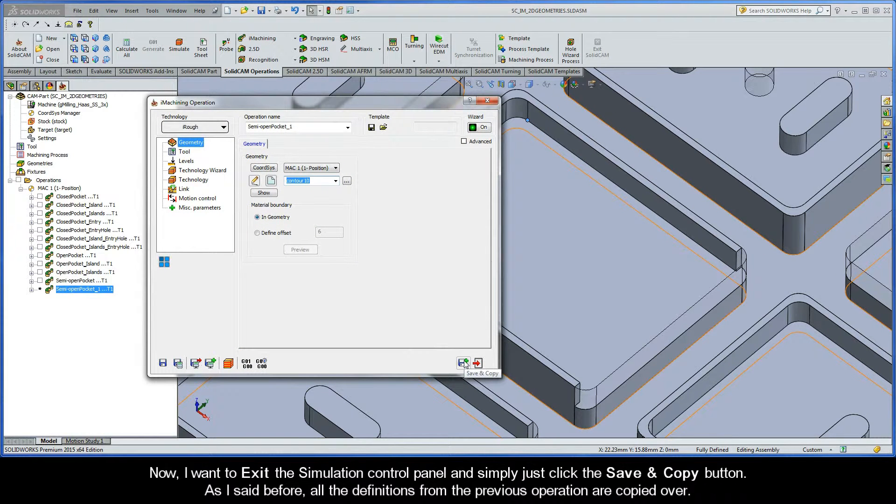
click(186, 154)
click(187, 161)
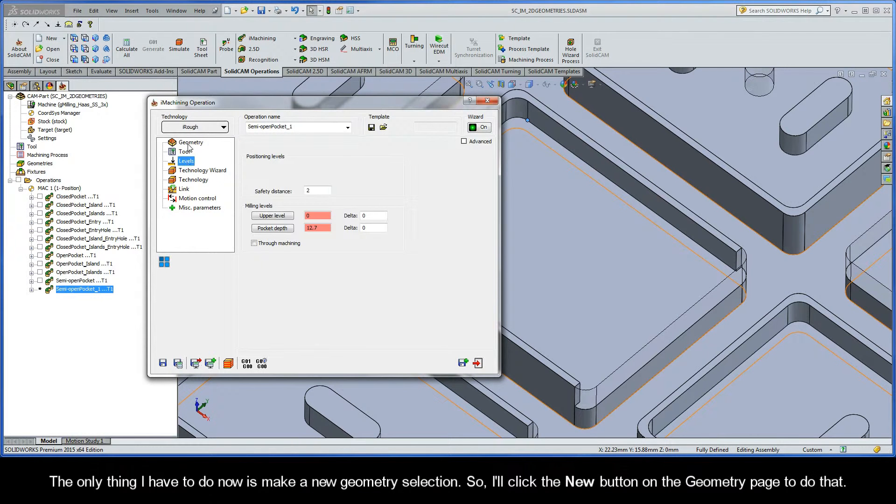
click(190, 144)
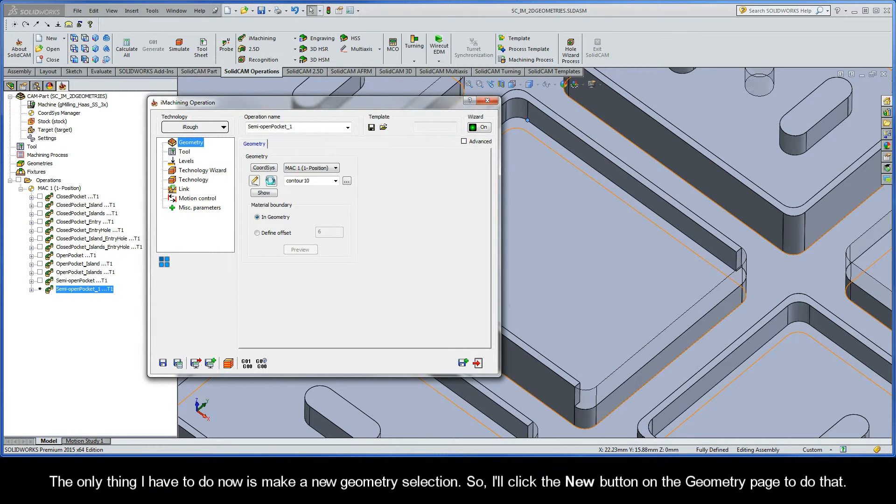
Start a new geometry and chain the lower contour of the single-island semi-open pocket with Auto-constant Z, accepting the chain
click(254, 181)
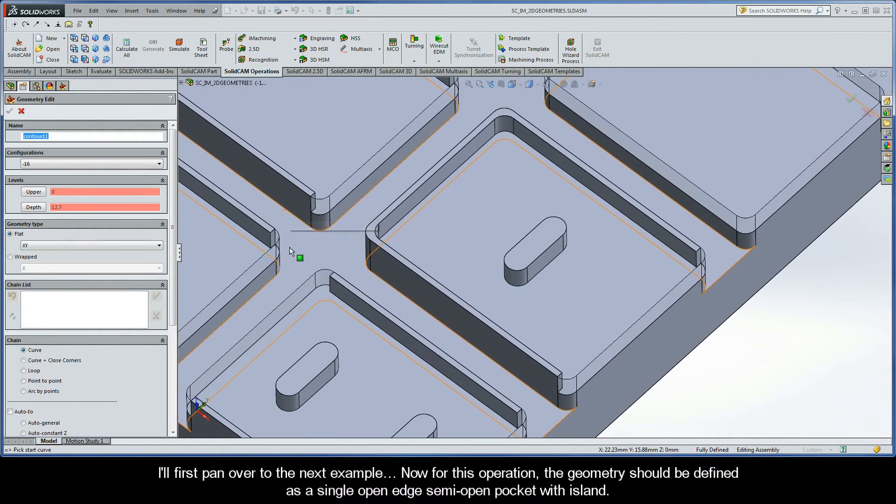
drag(174, 229, 177, 290)
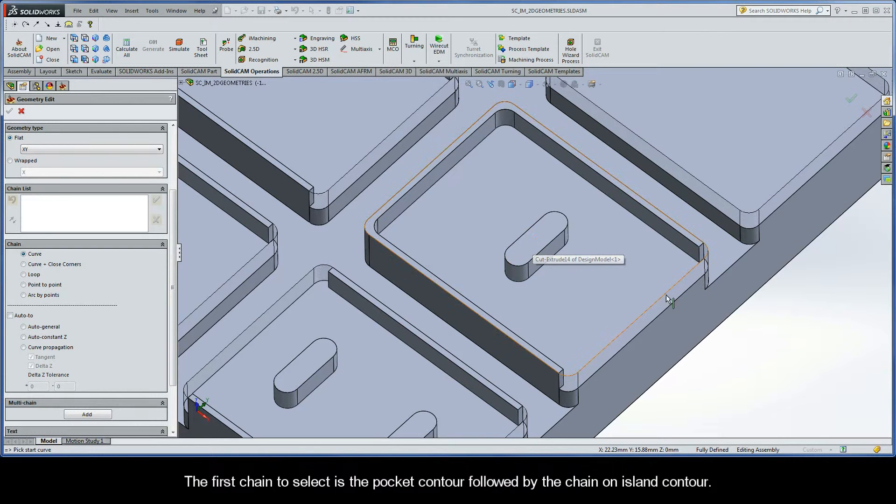
click(690, 291)
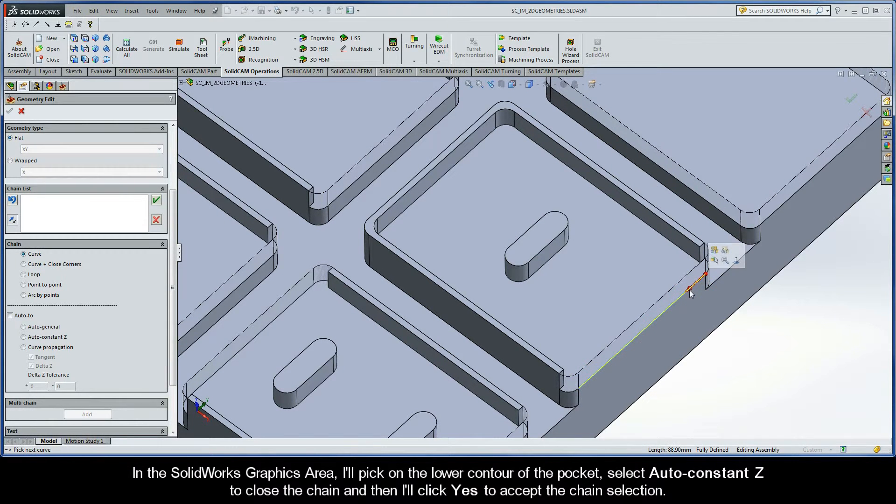
click(24, 337)
click(233, 278)
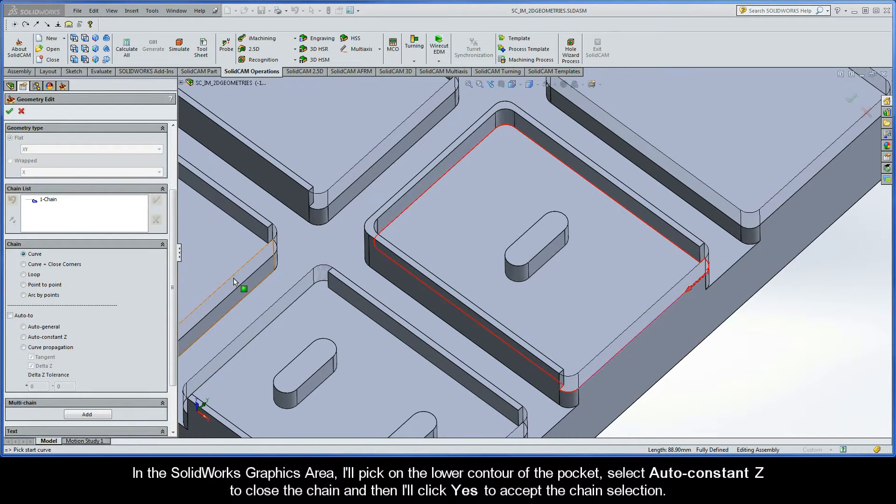
Add the island's bottom contour as the second chain with Auto-constant Z and accept it
click(559, 258)
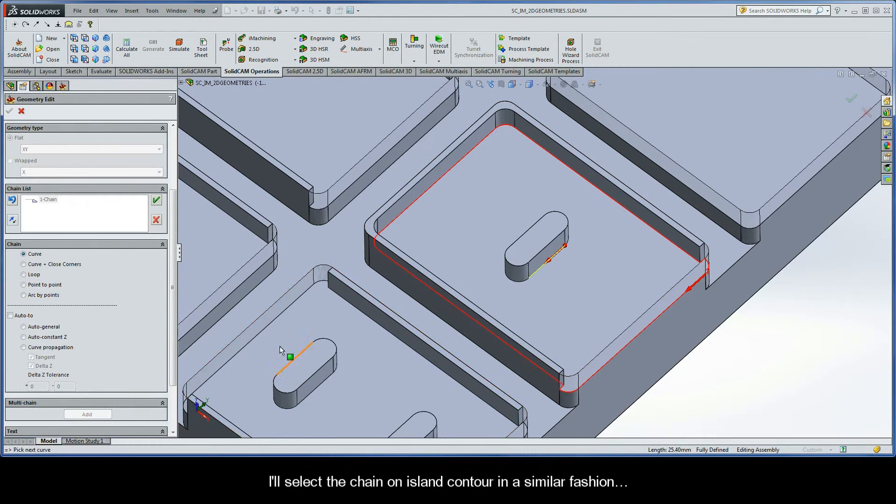
click(23, 337)
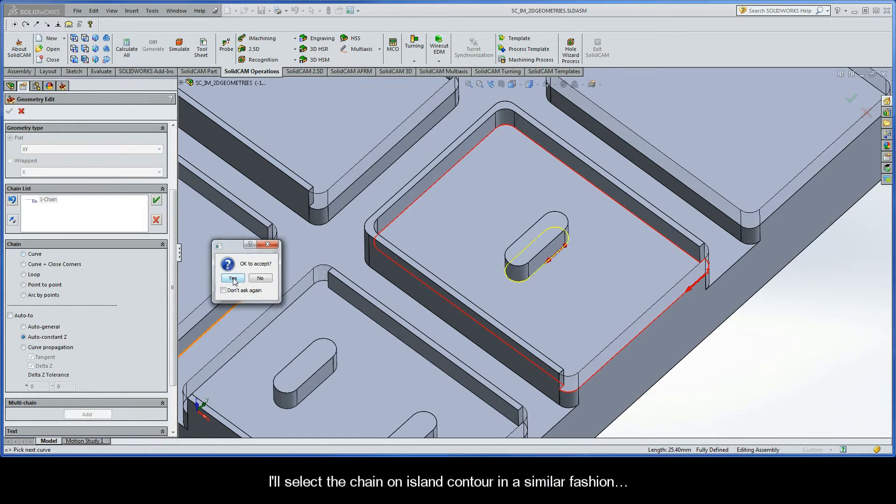
click(235, 279)
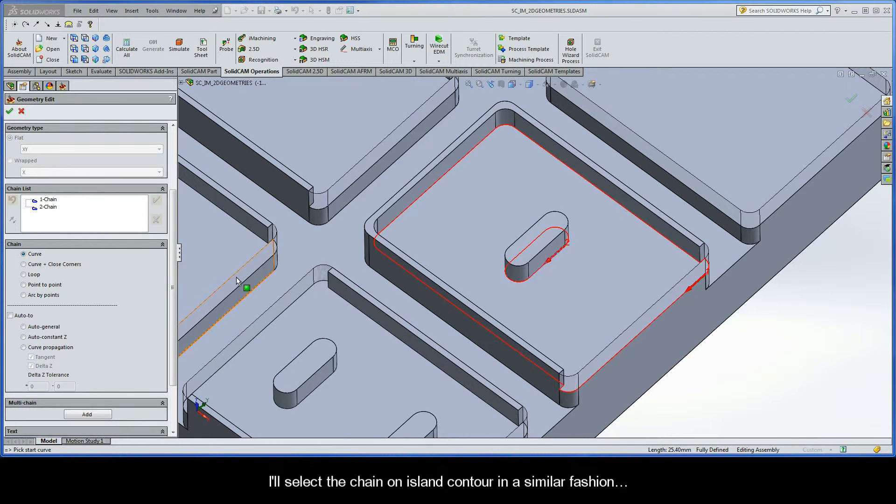
Mark the open side of 1-Chain as Open using From/To entities, from one corner arc to the other, and confirm the geometry
click(48, 199)
right_click(55, 201)
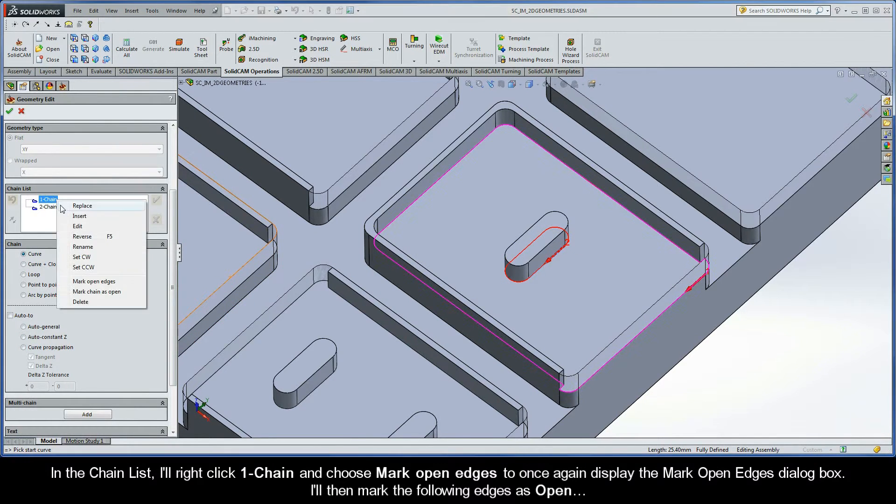
click(65, 282)
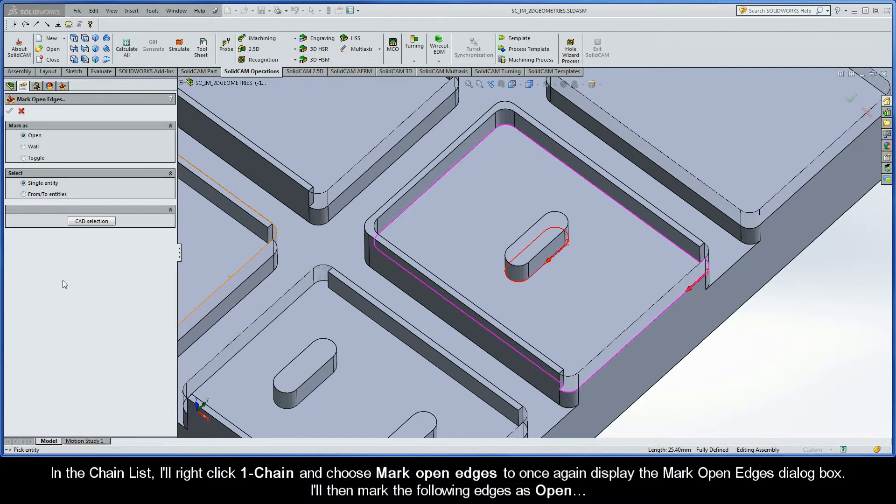
click(23, 194)
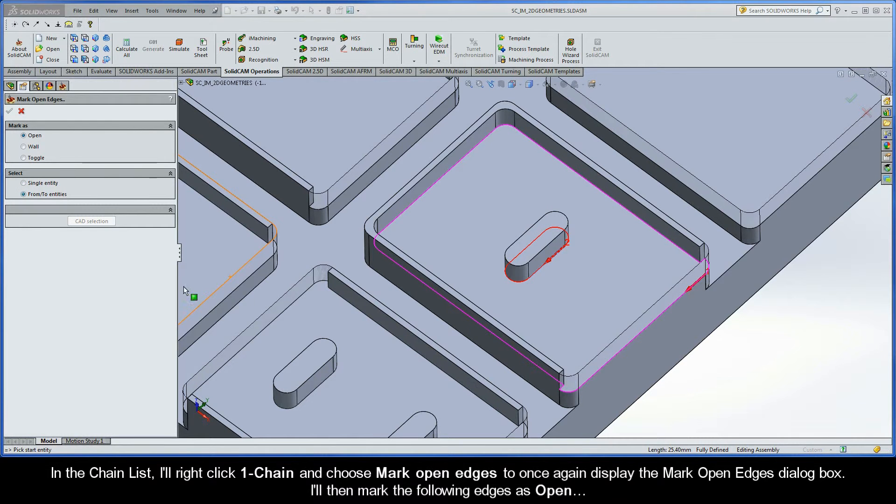
click(708, 269)
click(573, 394)
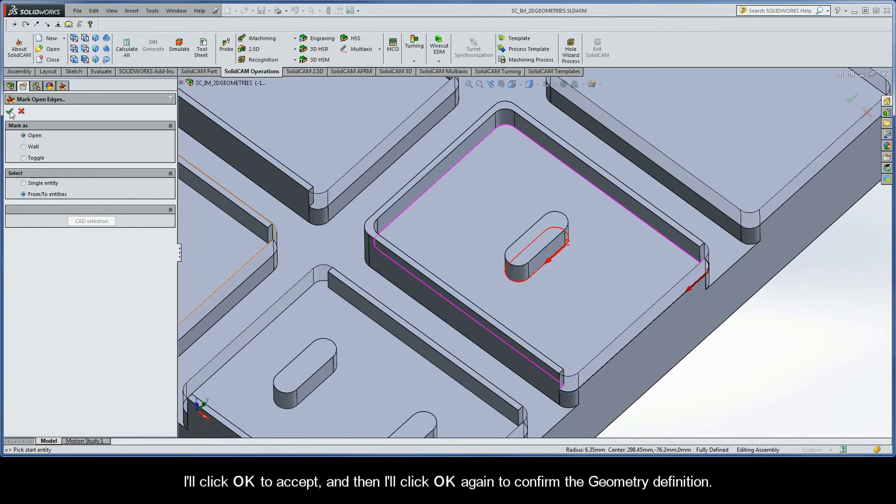
click(9, 112)
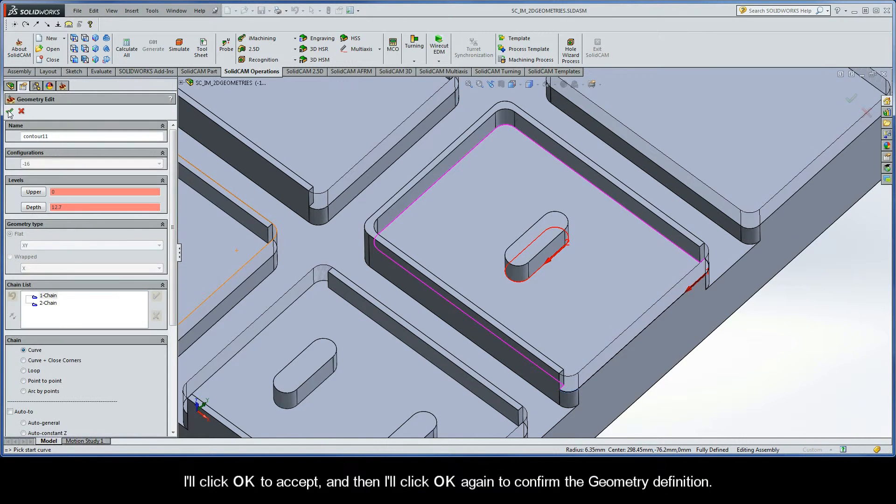
click(8, 112)
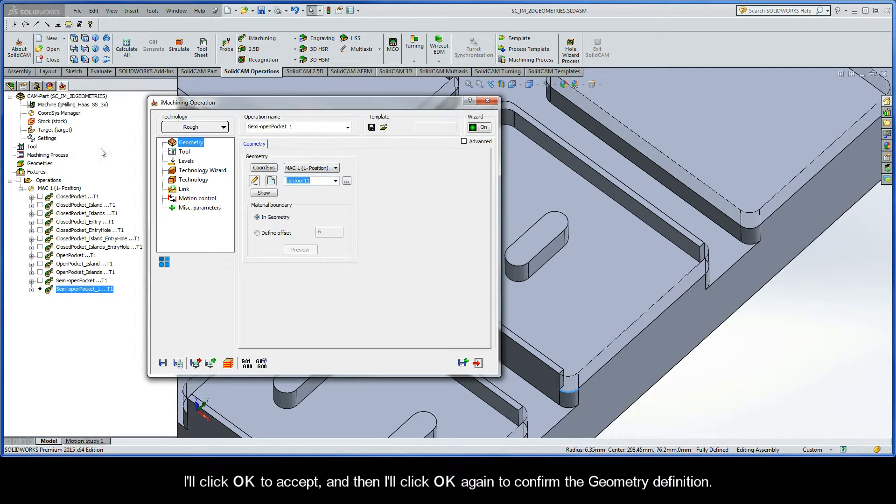
Name the operation Semi-openPocket_Island, then save it and calculate its tool path
click(301, 127)
click(302, 127)
key(BackSpace)
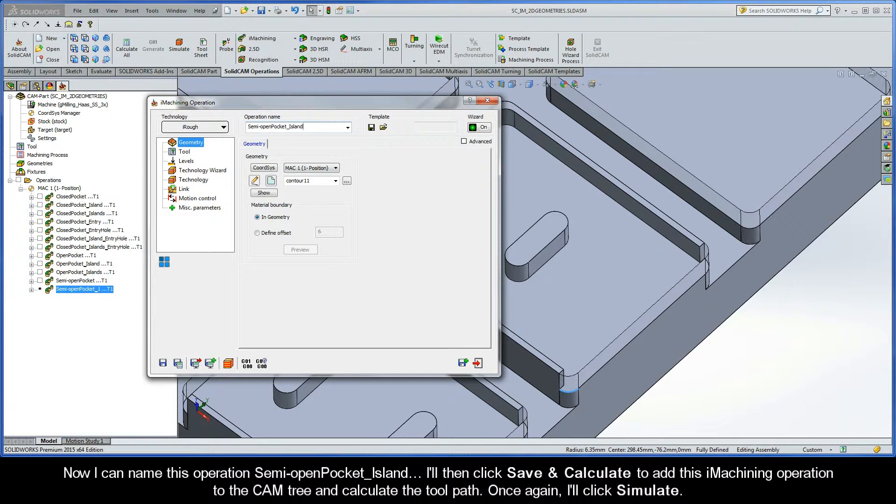
click(179, 363)
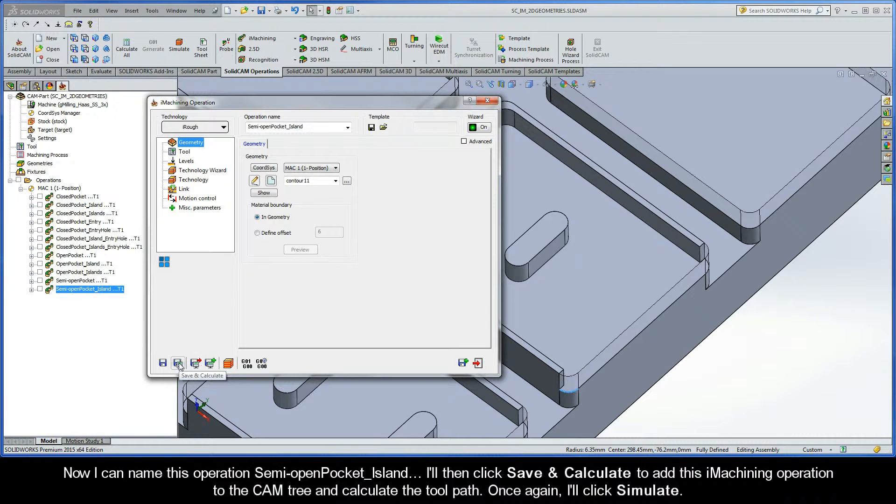
Simulate the Semi-openPocket_Island tool path in Host CAD mode, slower at the tool's entry and faster for the rest, then exit the simulation
click(228, 363)
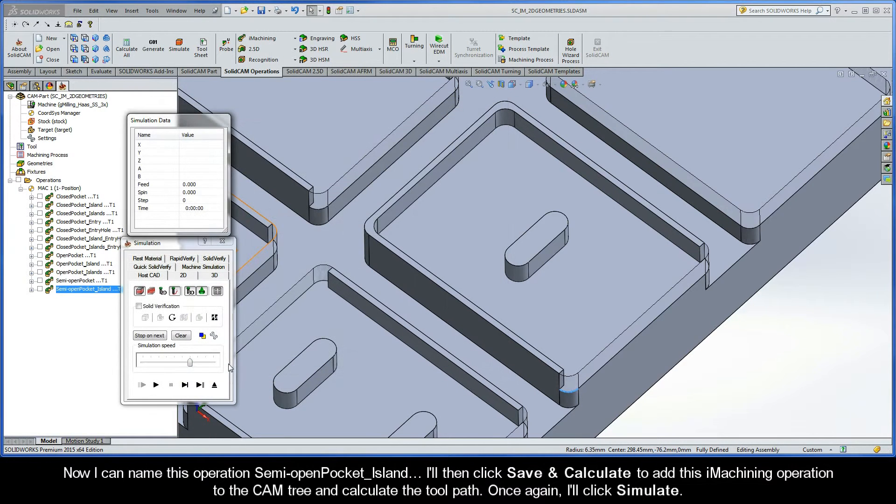
drag(189, 362, 174, 363)
click(156, 385)
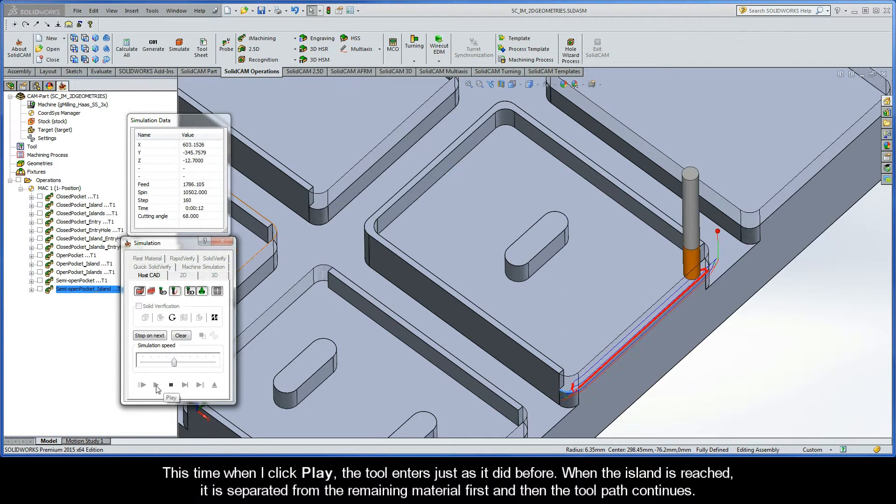
drag(174, 364, 190, 366)
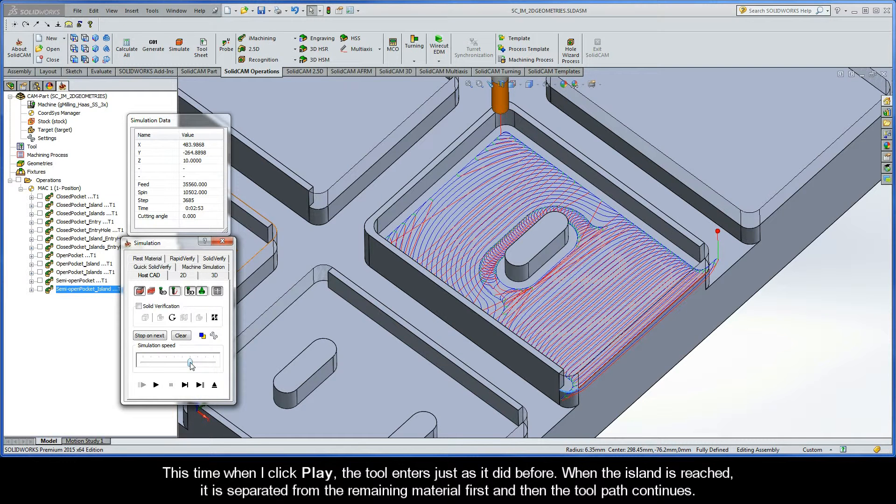
click(214, 385)
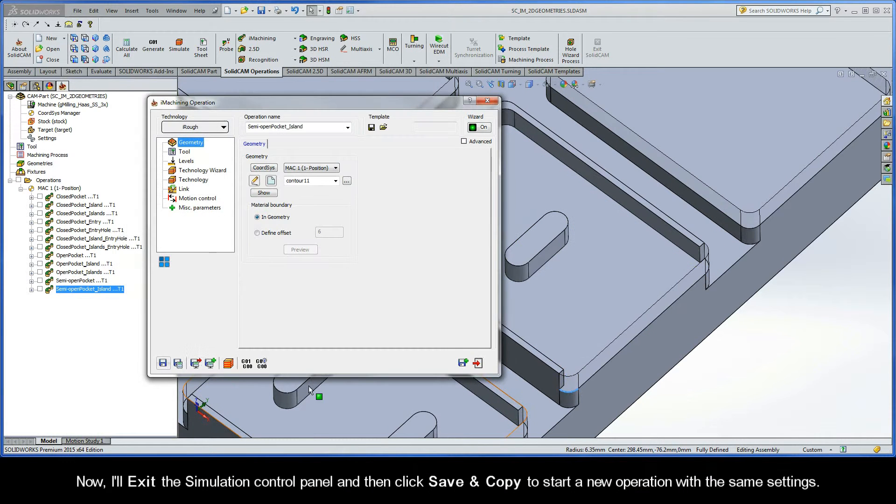
Save and copy the Semi-openPocket_Island operation and start a new geometry definition in the copy
click(462, 363)
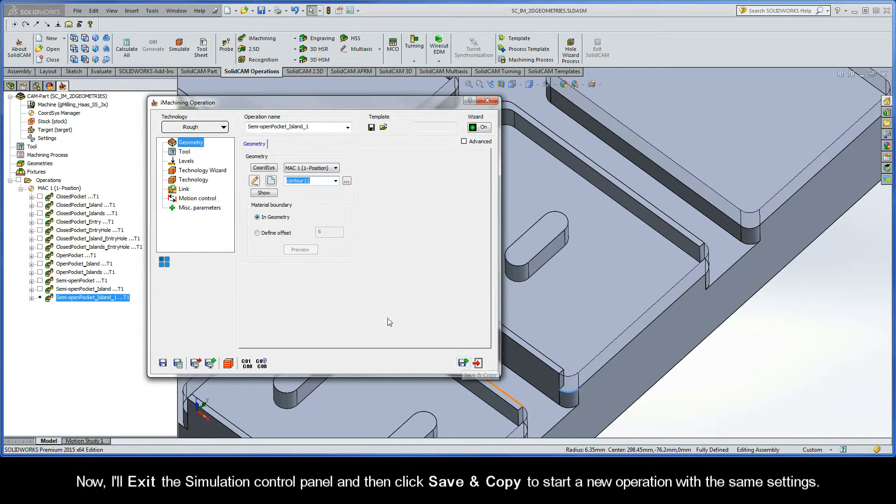
click(271, 181)
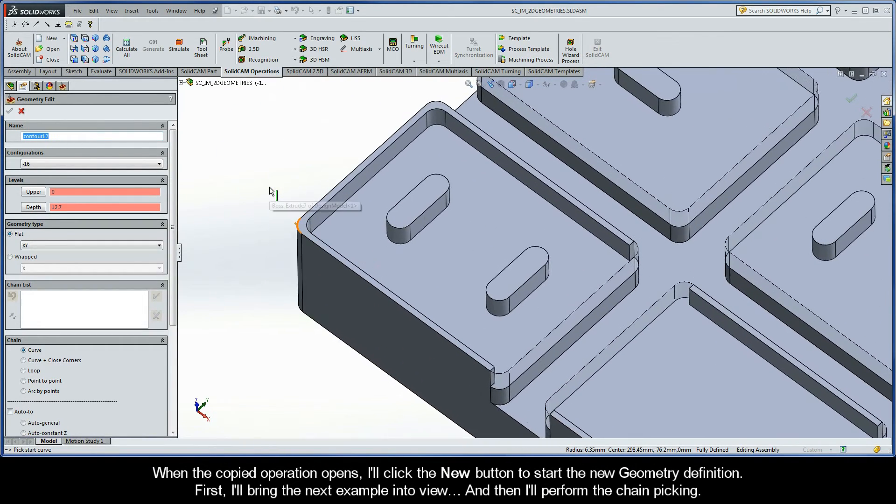
drag(176, 211, 175, 265)
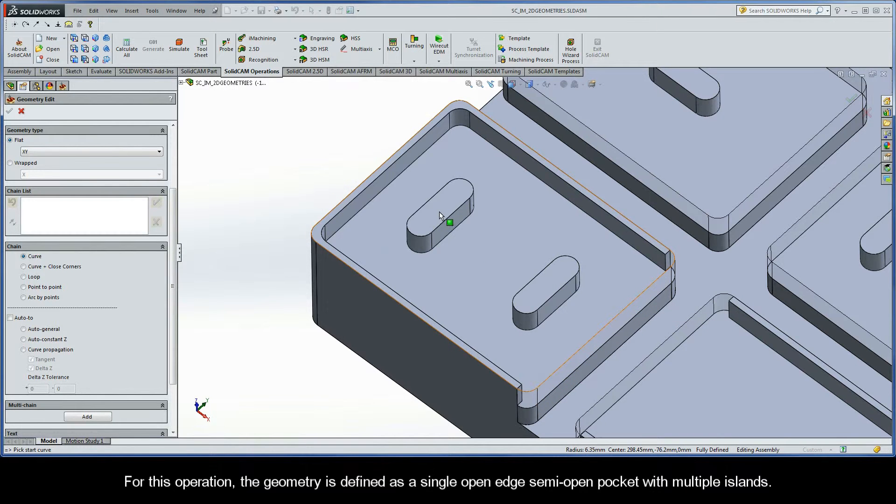
Chain the lower contour of the semi-open pocket with two islands using Auto-constant Z and accept the chain
click(659, 296)
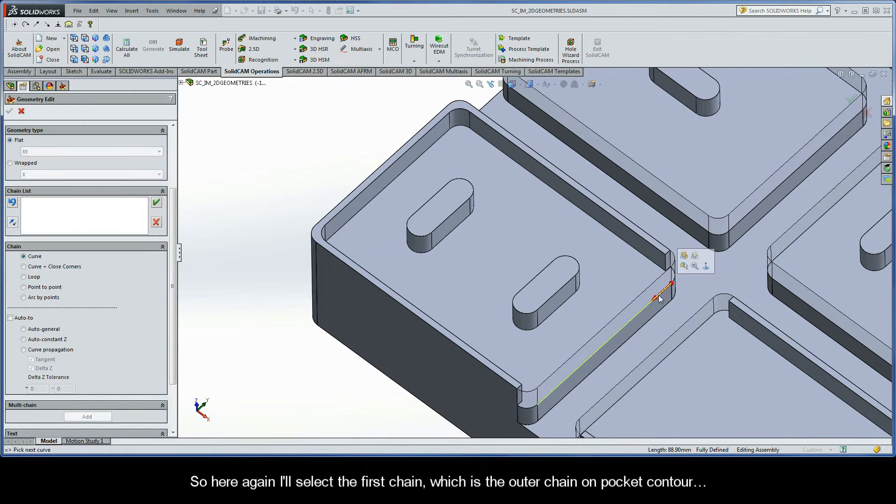
click(23, 339)
click(233, 278)
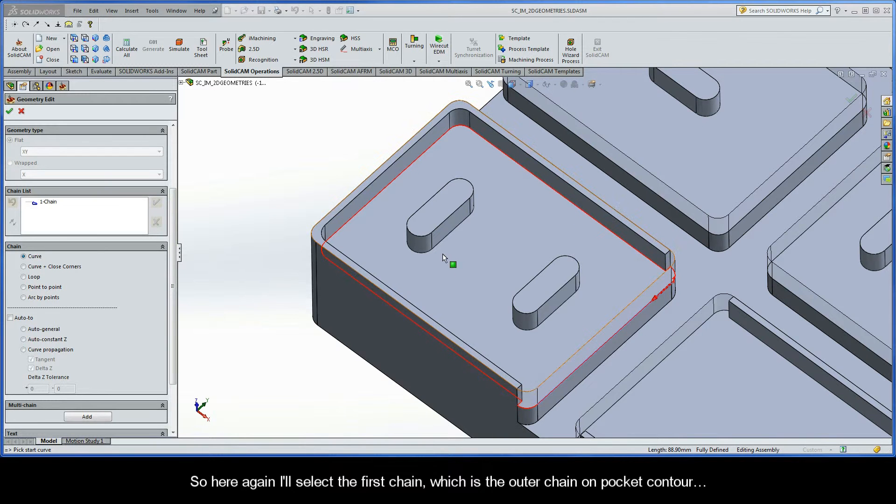
Add the bottom contours of both islands as the second and third chains with Auto-constant Z, accepting each
click(463, 223)
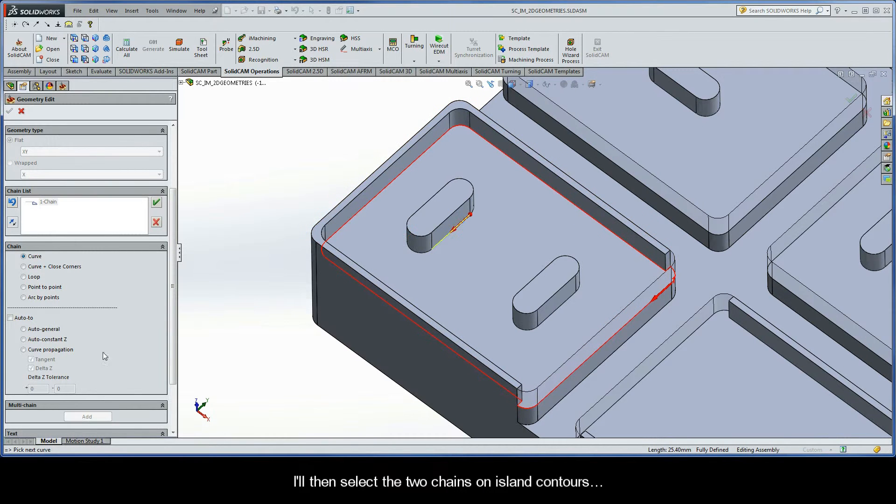
click(45, 344)
click(234, 279)
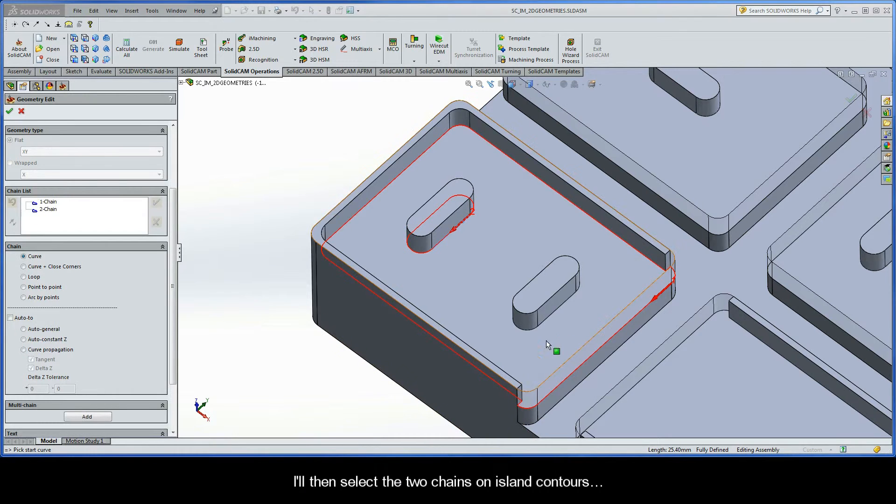
click(567, 301)
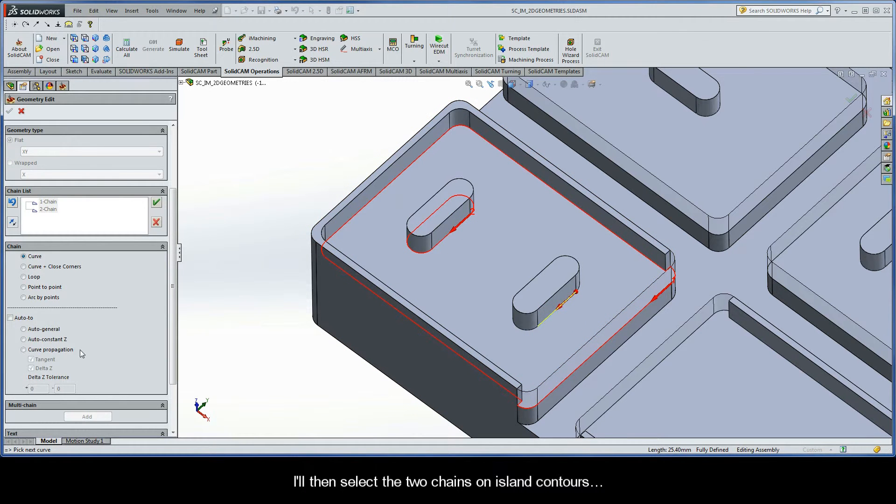
click(45, 342)
click(233, 279)
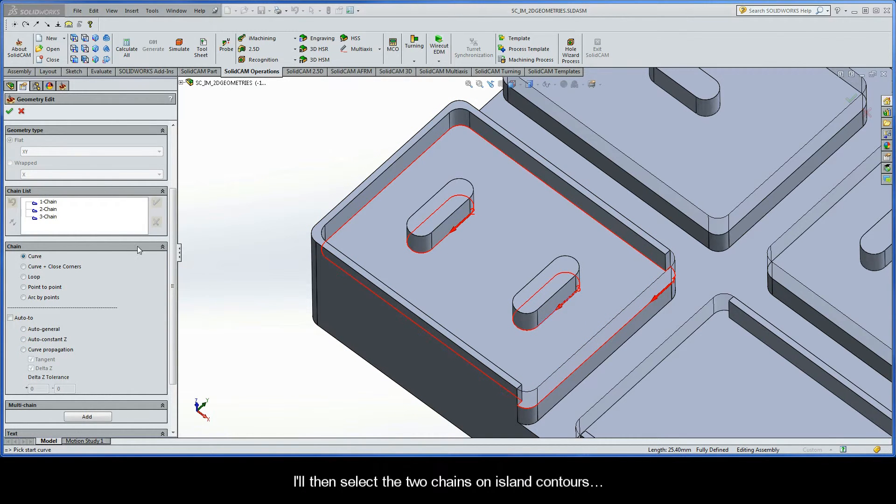
Mark the two-island pocket's open side in 1-Chain as Open using From/To entities between its corner arcs, and confirm the geometry
right_click(51, 202)
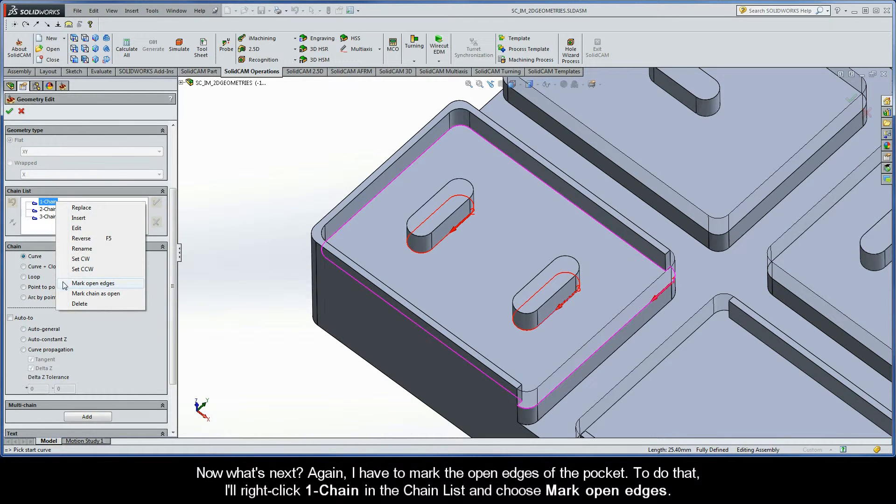
click(89, 284)
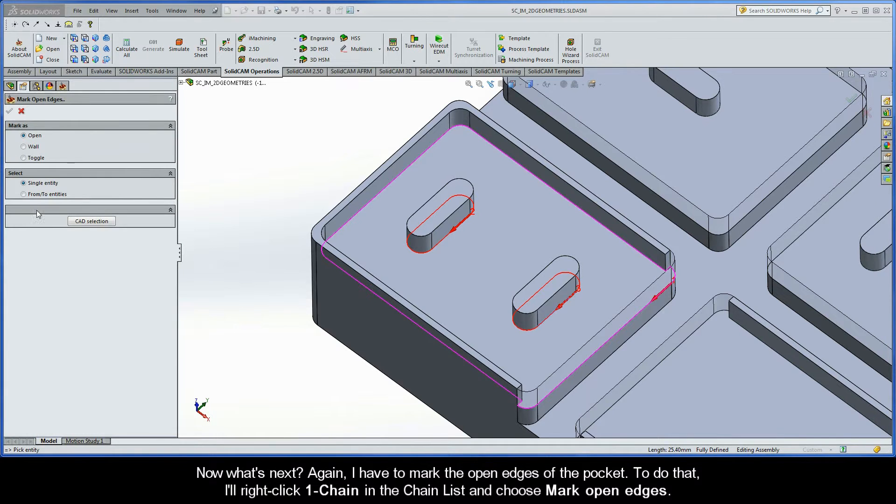
click(23, 194)
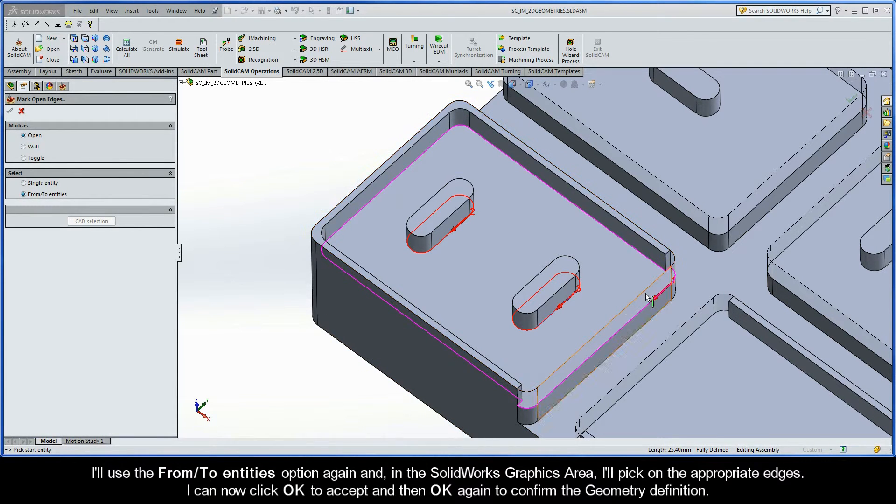
click(673, 278)
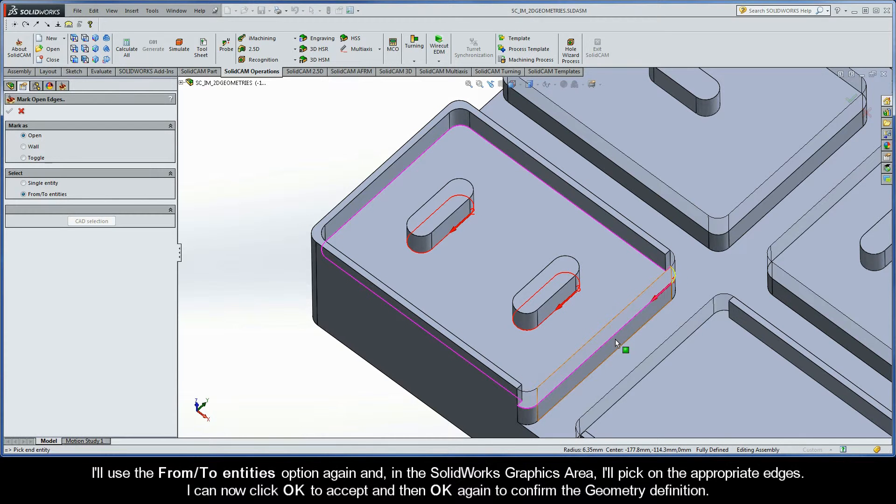
click(529, 410)
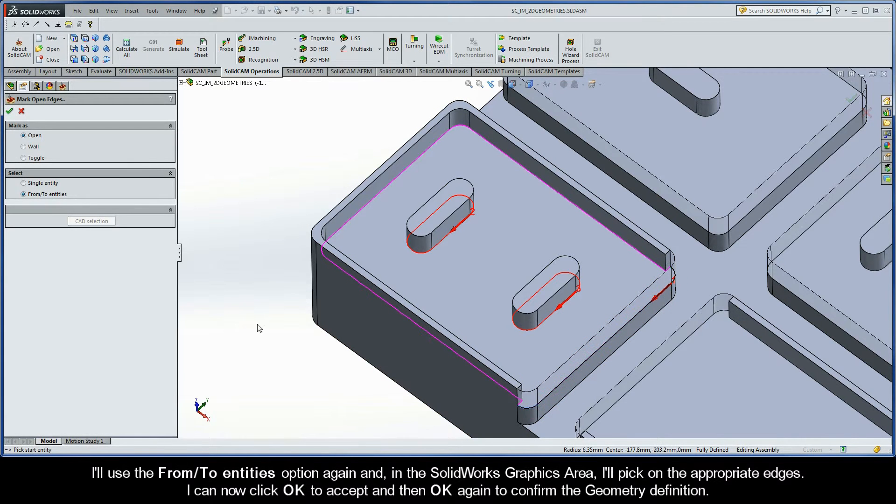
click(9, 111)
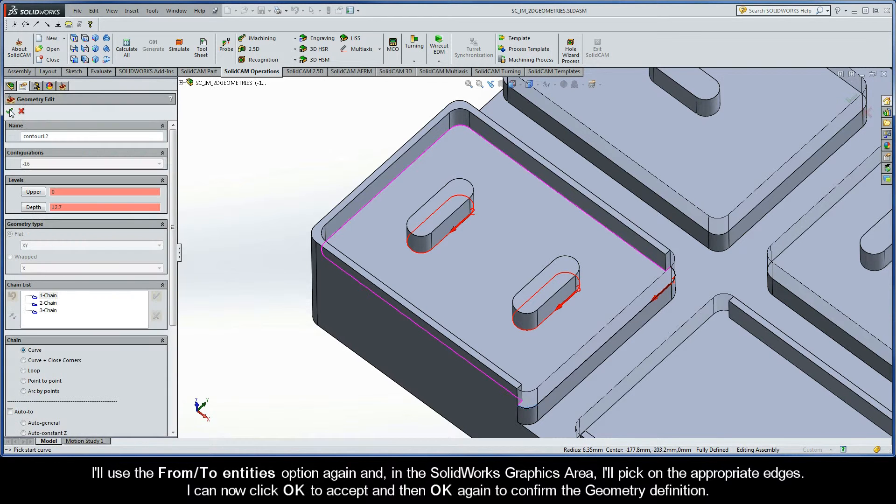
click(9, 113)
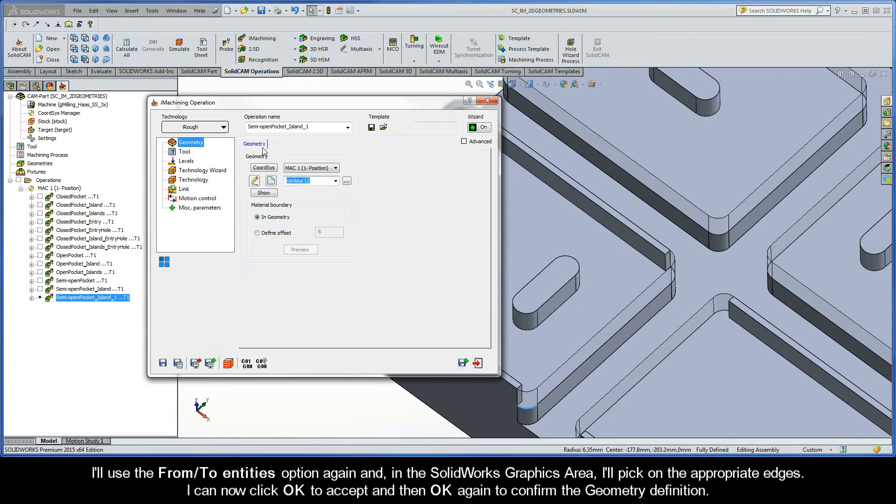
Rename the two-island copy as Semi-openPocket_Islands, then save and calculate the operation
click(318, 127)
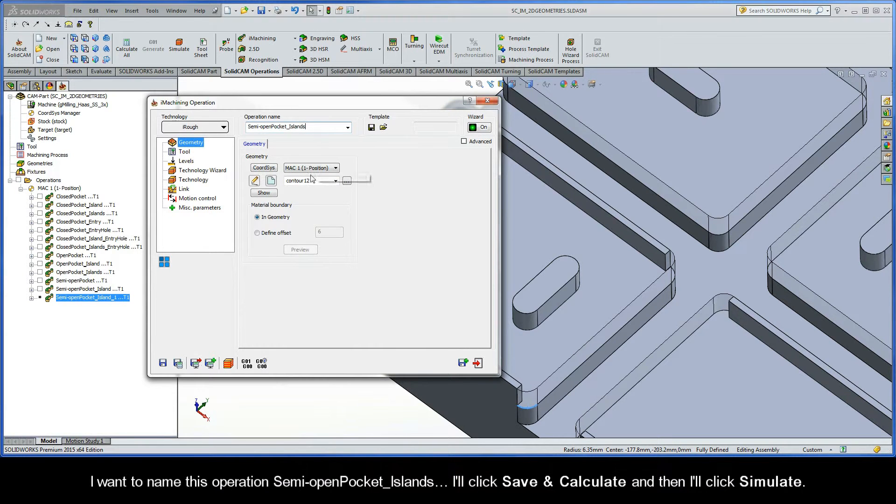
click(178, 364)
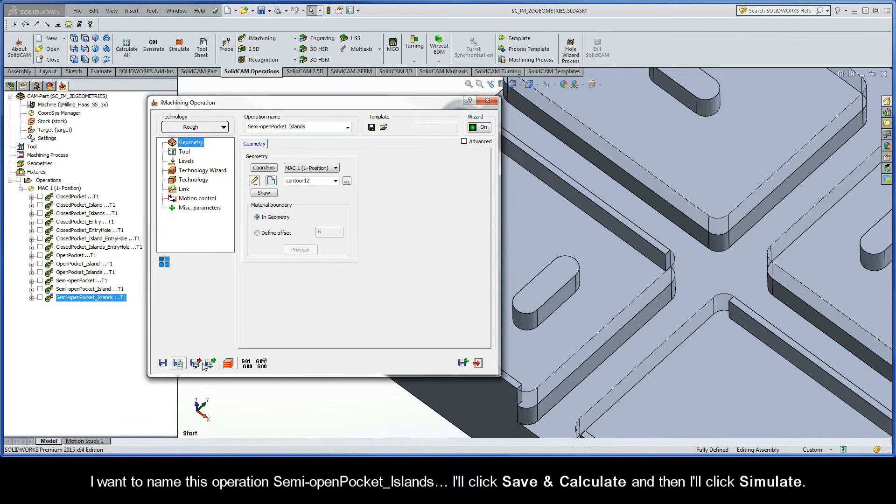
Simulate the Semi-openPocket_Islands toolpath in Host CAD mode, speeding up the playback partway, and exit the simulation
click(228, 363)
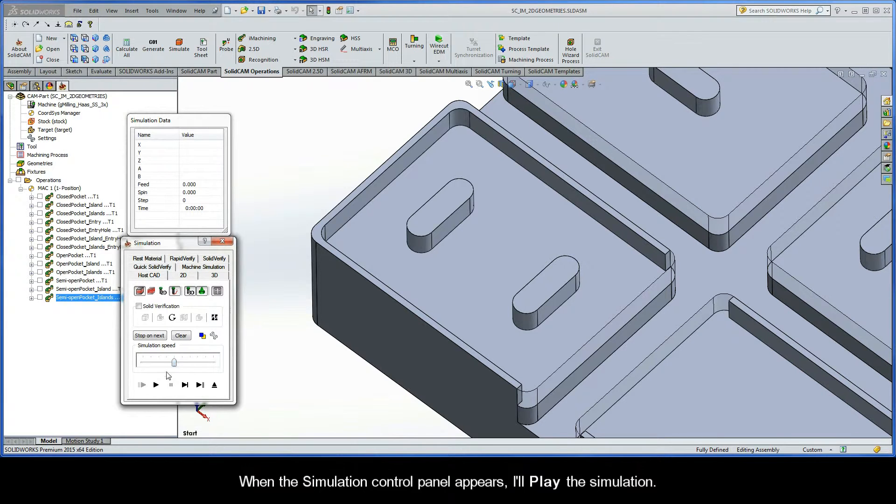
click(156, 385)
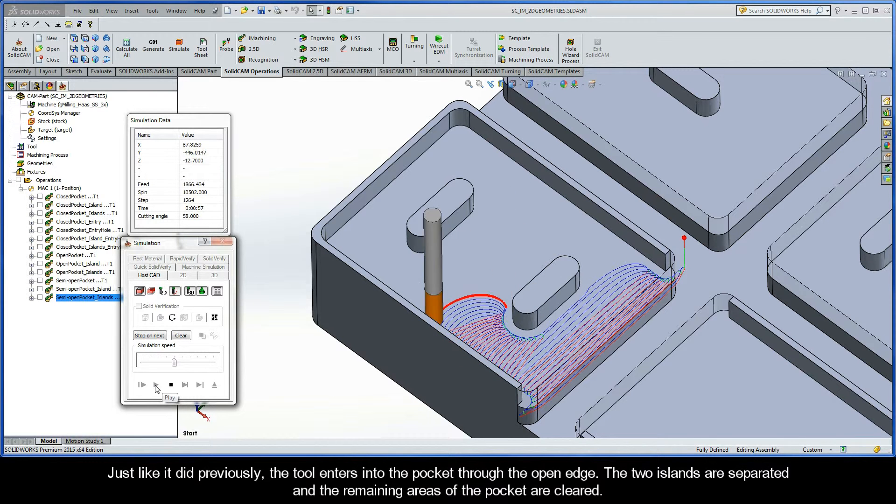
drag(175, 363, 191, 365)
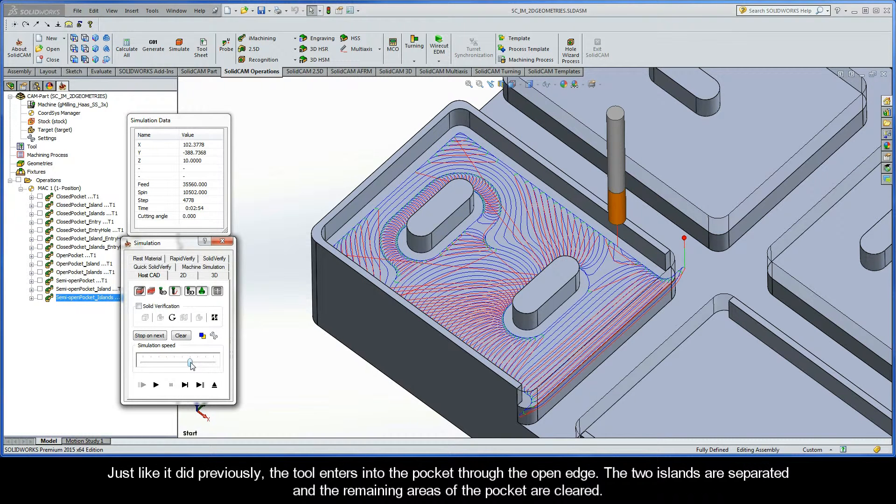
click(287, 283)
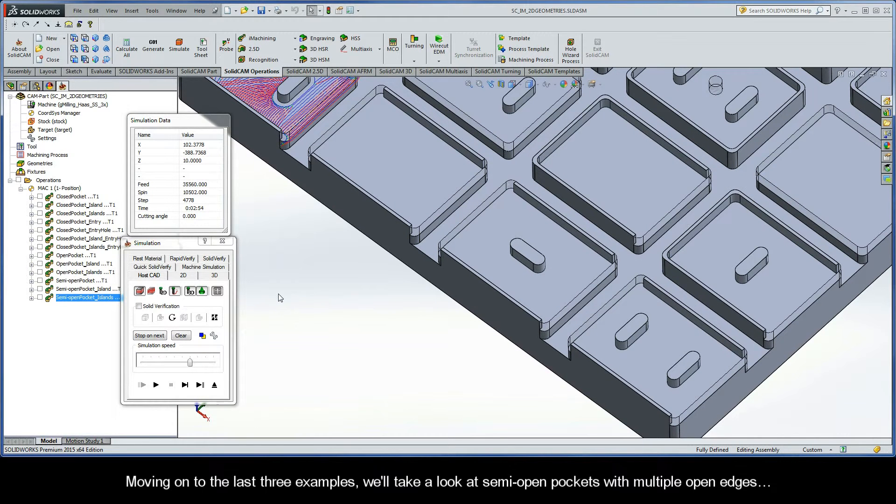
click(215, 386)
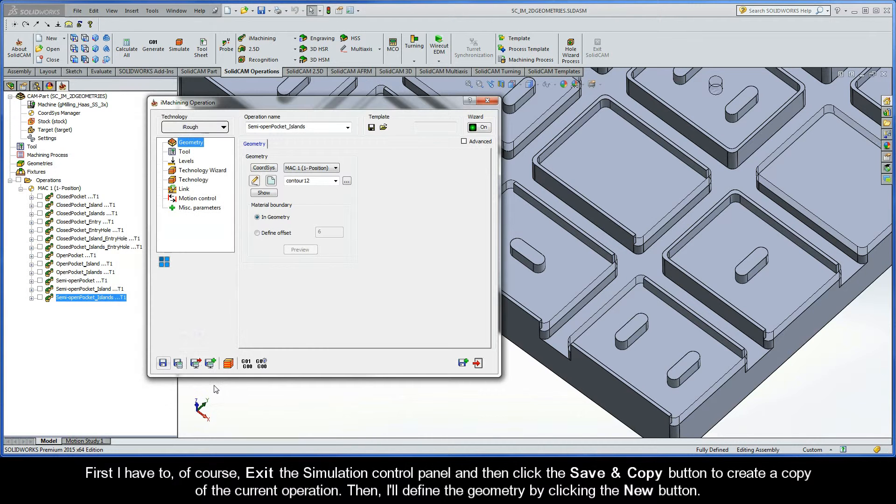
Save and copy the Semi-openPocket_Islands operation and start a new geometry definition in the copy
click(463, 363)
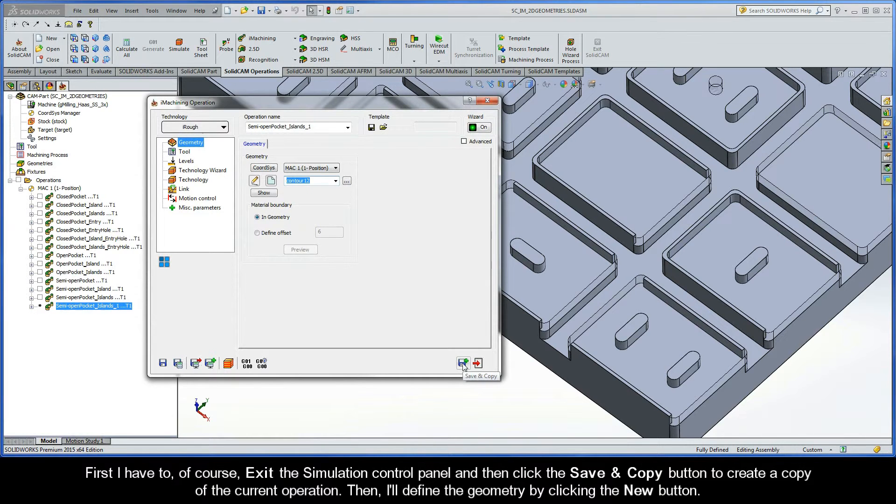
click(271, 182)
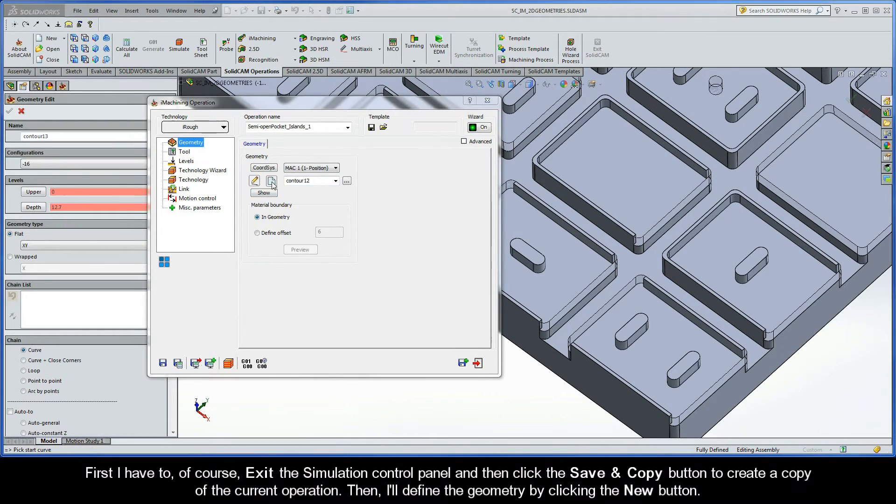
Chain the lower contour of the island-free semi-open pocket with two open edges using Auto-constant Z and accept the chain
scroll(271, 182, down, 2)
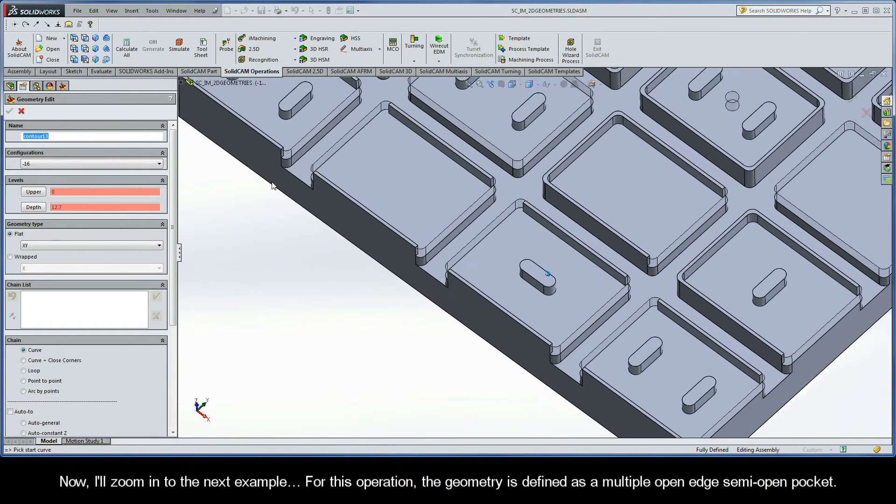
scroll(272, 183, down, 3)
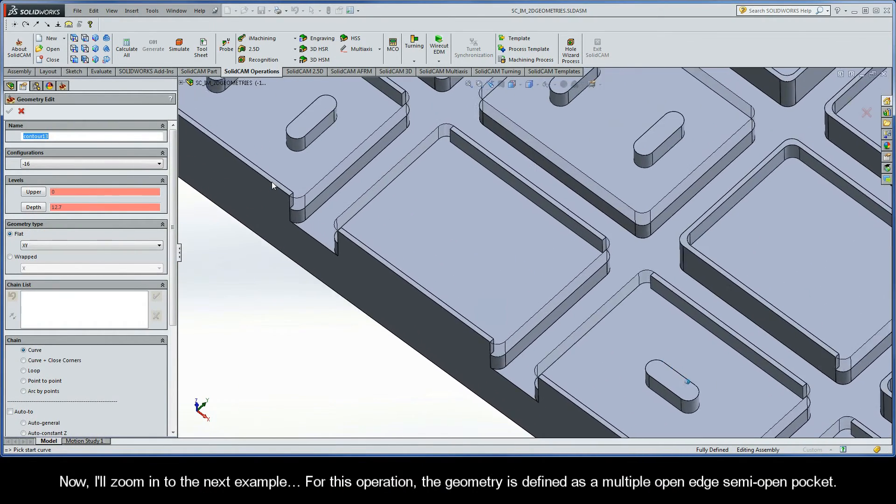
scroll(272, 181, down, 1)
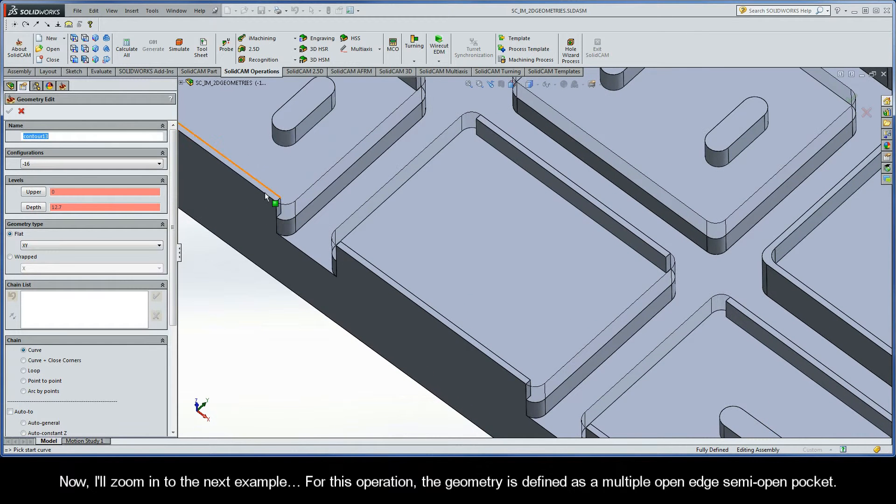
drag(174, 229, 172, 290)
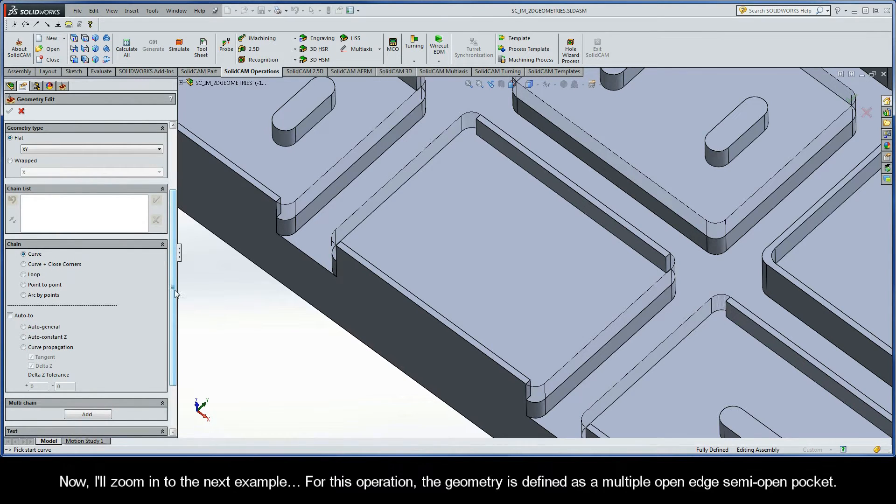
click(657, 303)
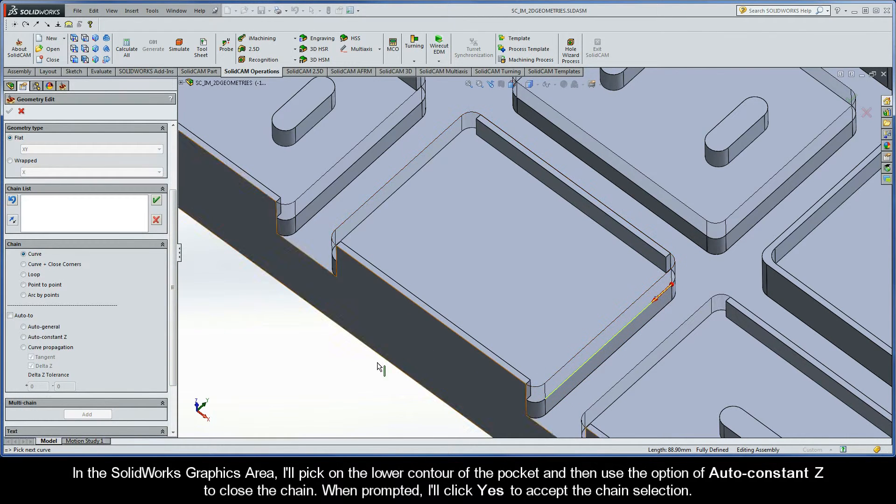
click(24, 338)
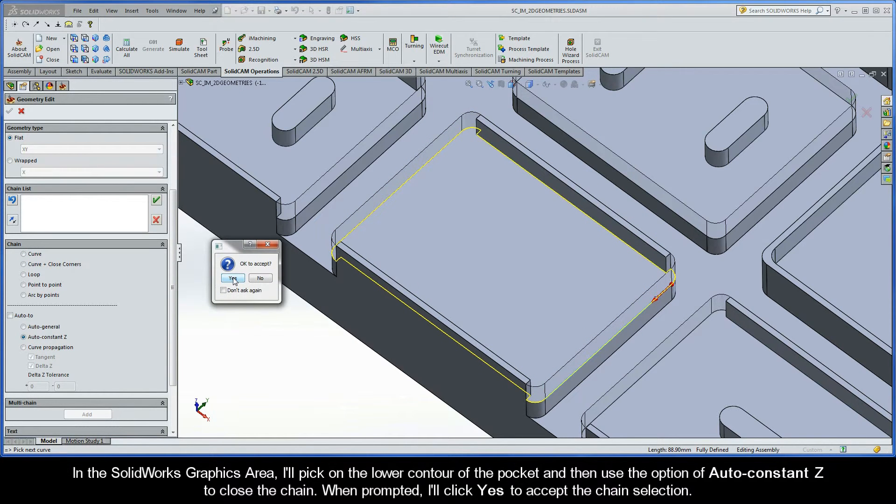
click(233, 278)
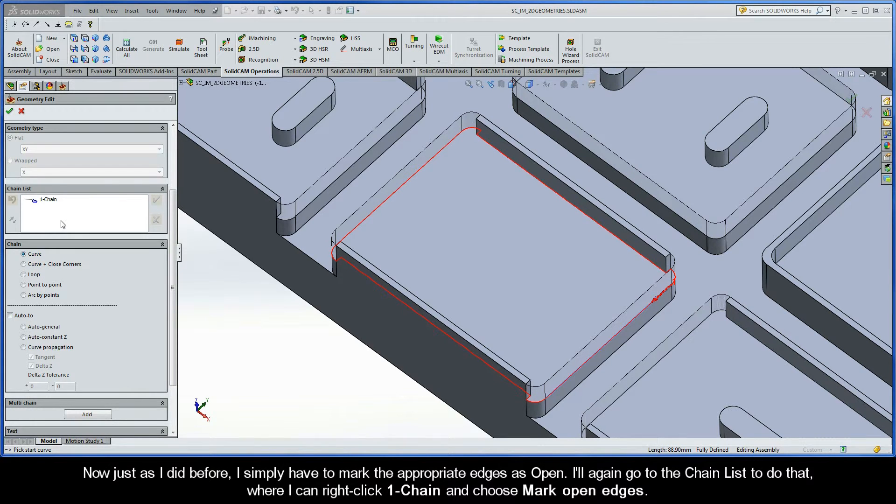
Mark both open sides of 1-Chain as Open using From/To entities between each side's corner arcs, and confirm the geometry
right_click(50, 200)
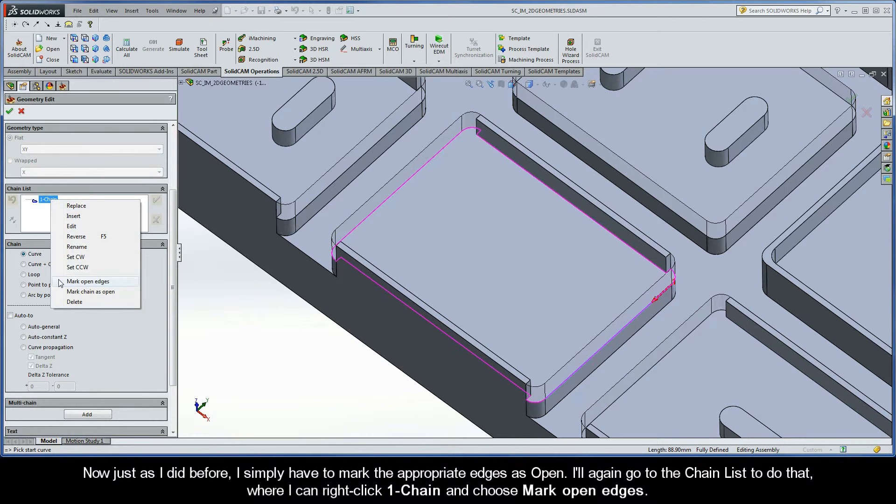
click(59, 281)
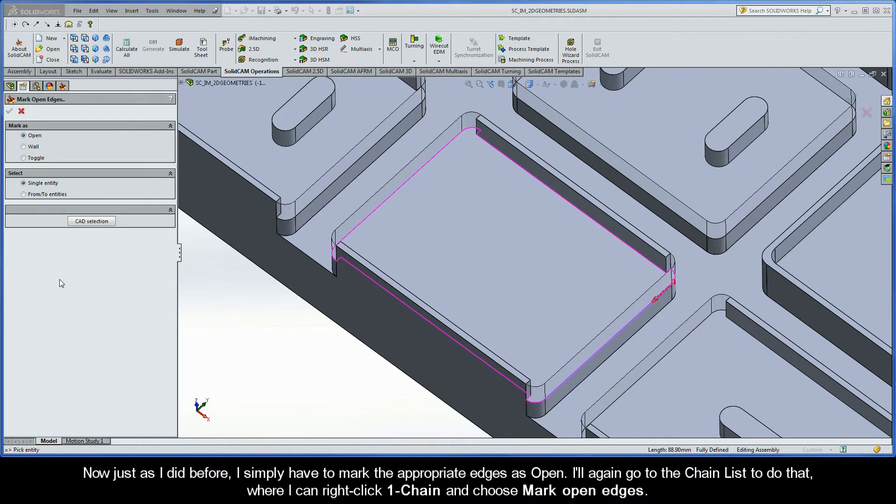
click(23, 194)
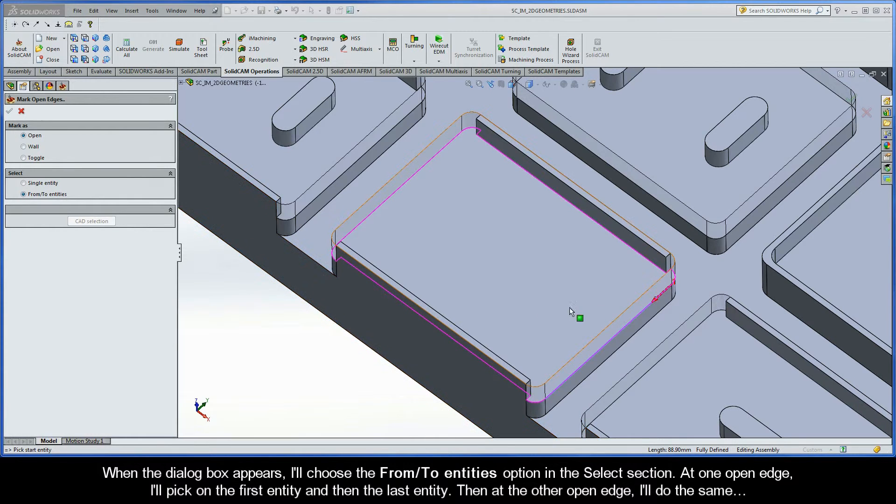
click(675, 276)
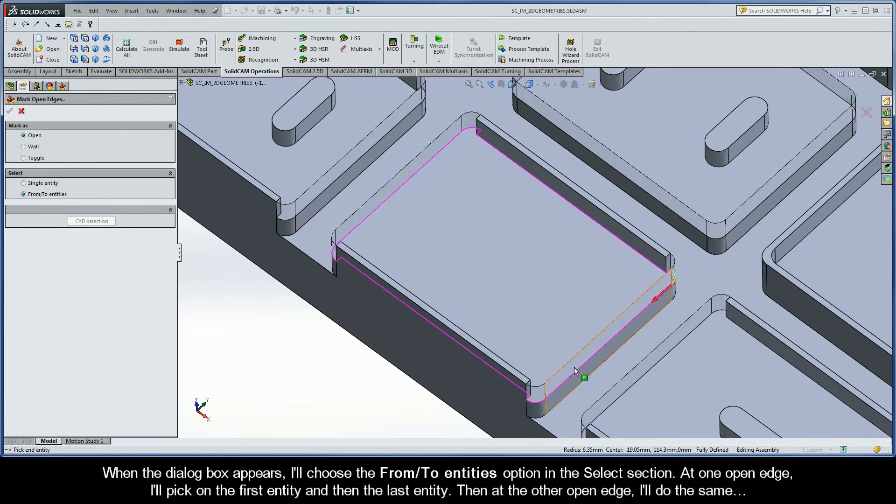
click(531, 402)
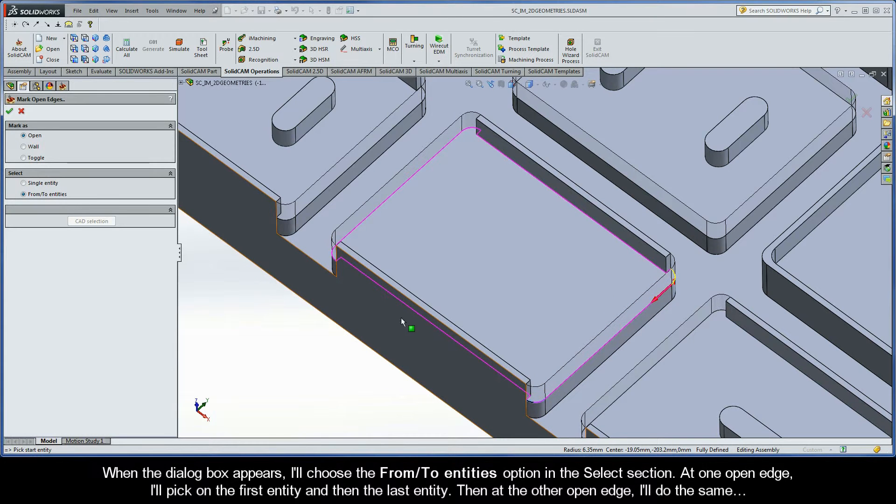
click(332, 255)
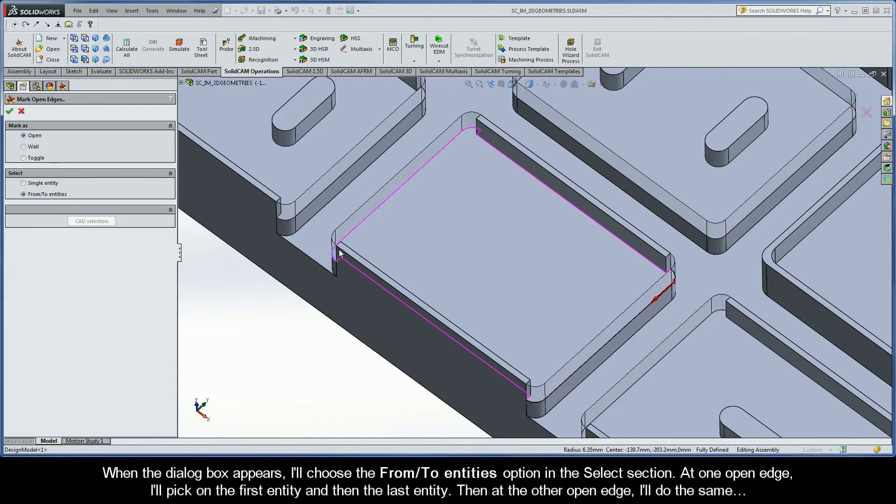
click(470, 129)
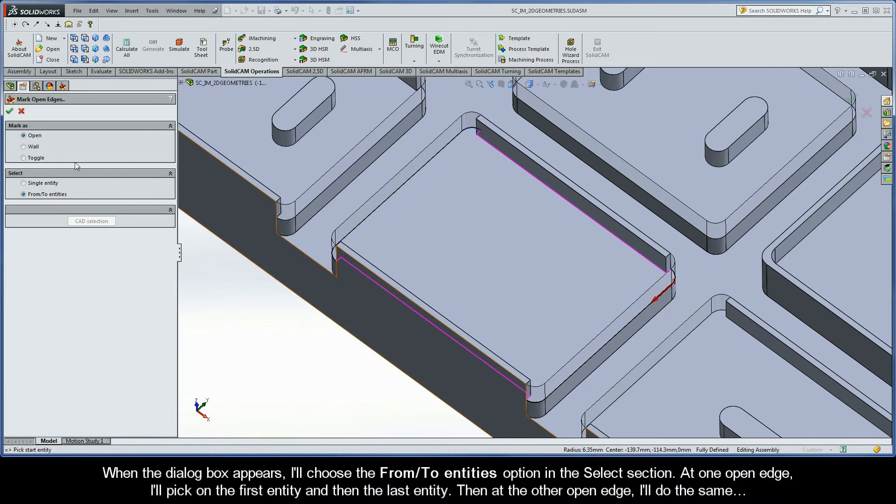
click(10, 112)
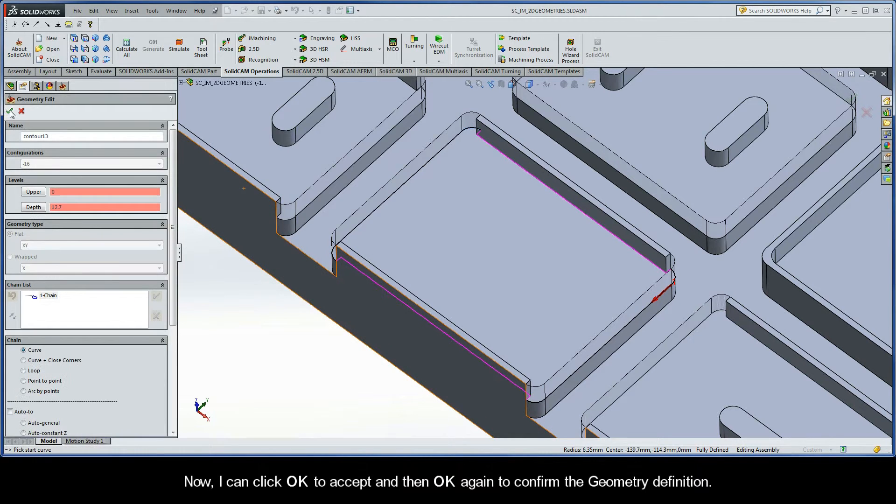
click(9, 112)
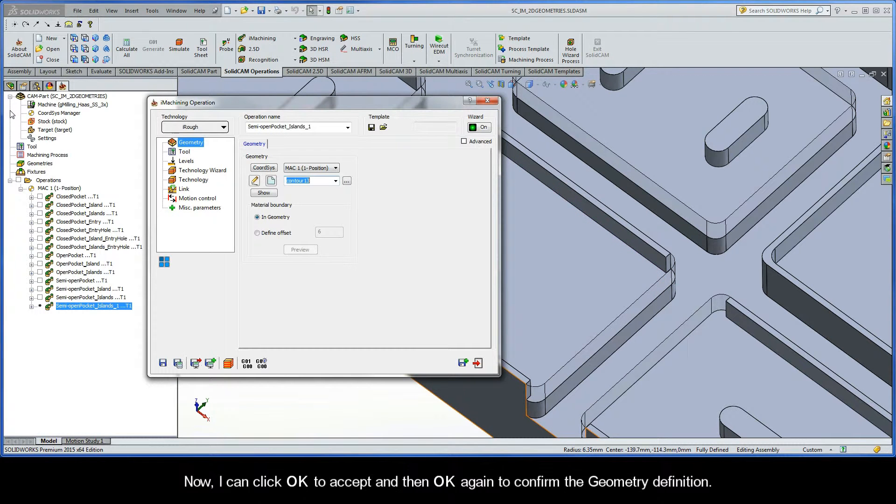
Rename the copied operation as Semi-openPocket_2Edges, then save and calculate it
click(313, 127)
drag(313, 127, 304, 127)
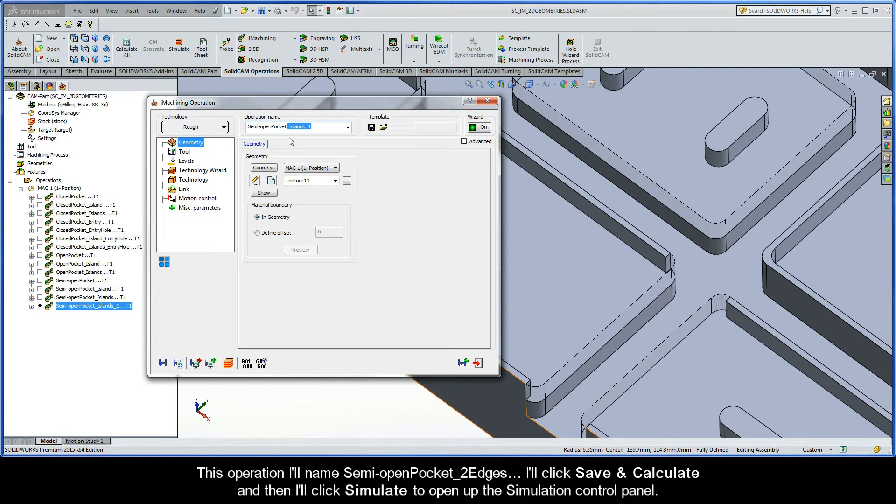
text(_2)
click(177, 363)
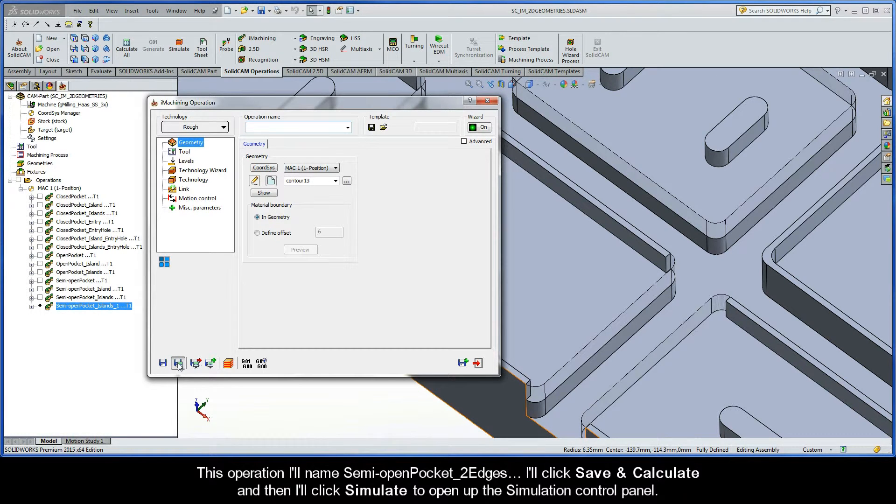
Simulate the Semi-openPocket_2Edges toolpath in Host CAD mode, starting at a slower speed and raising it partway, and exit the simulation
click(228, 363)
drag(192, 364, 174, 364)
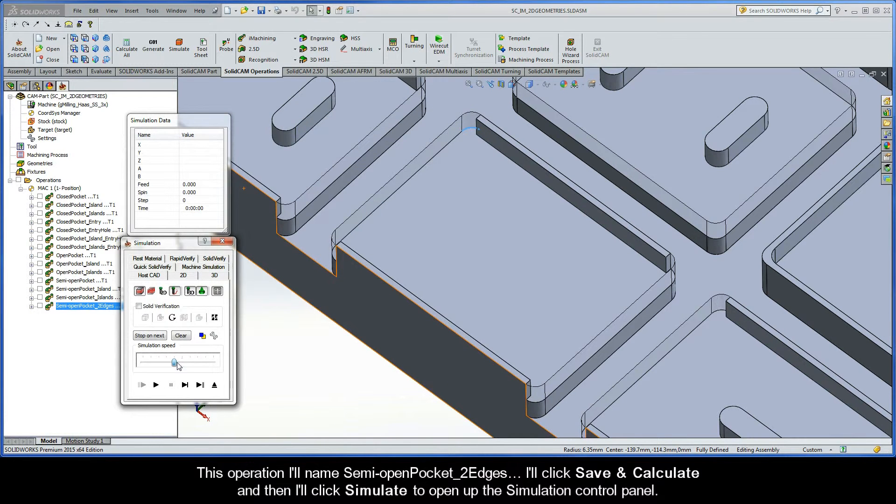
click(157, 386)
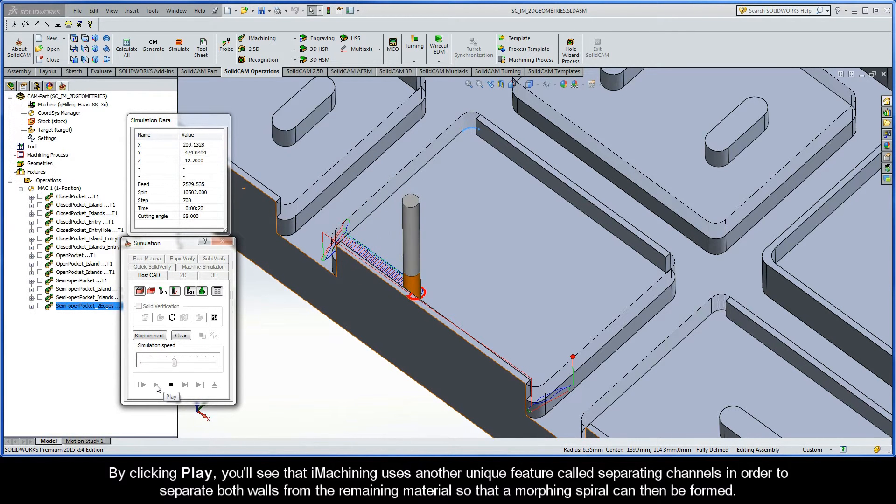
drag(174, 365, 191, 365)
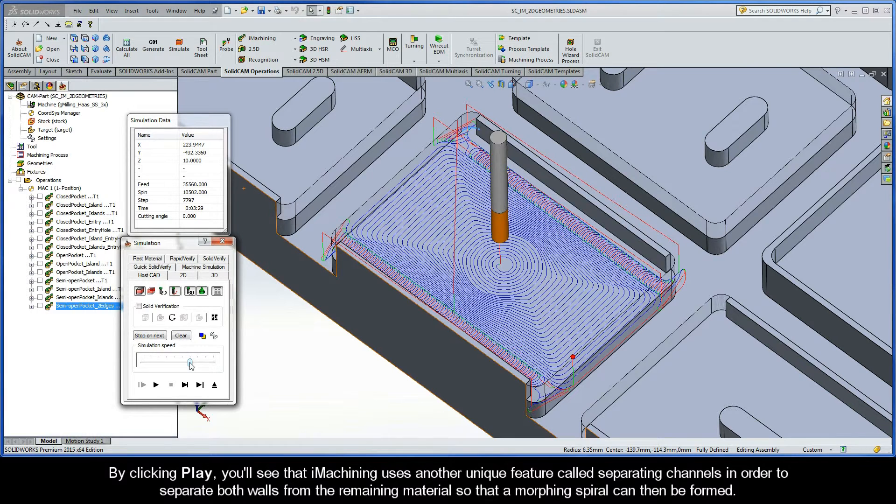
click(214, 385)
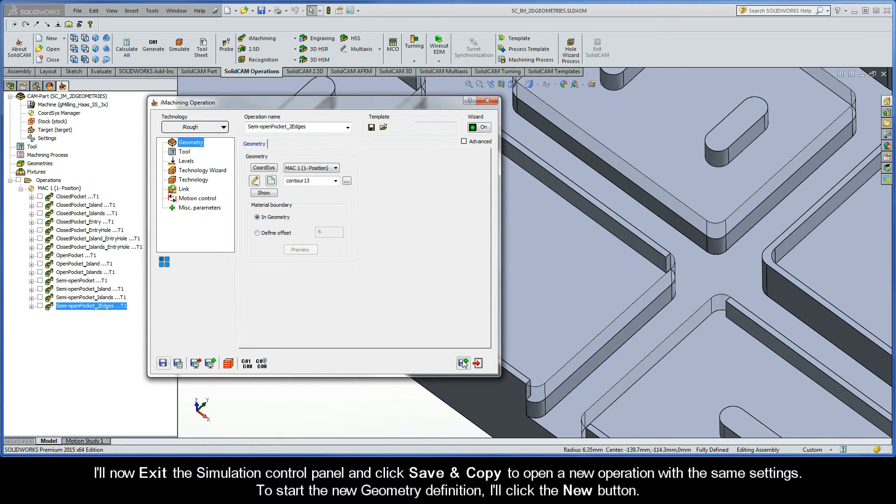
Save and copy the Semi-openPocket_2Edges operation and start a new geometry definition in the copy
click(463, 362)
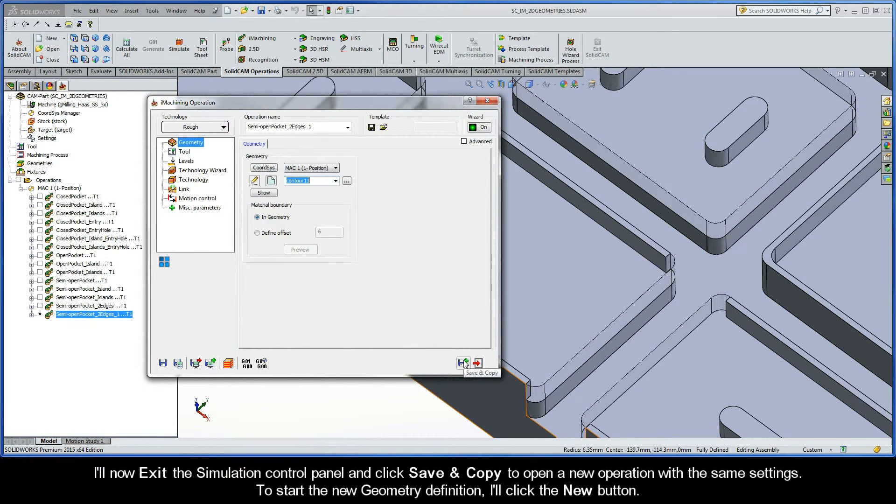
click(271, 182)
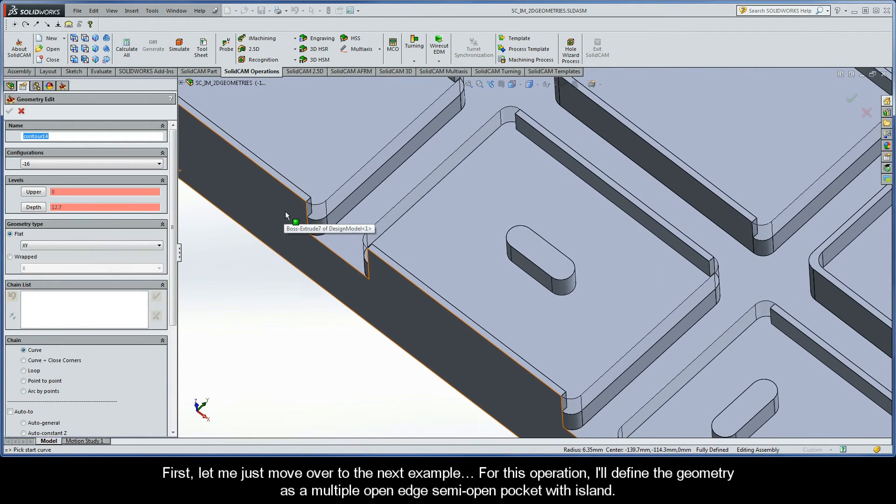
Chain the pocket floor contour and the island's base contour as two closed chains using Auto-constant Z, accepting each chain
drag(173, 231, 174, 290)
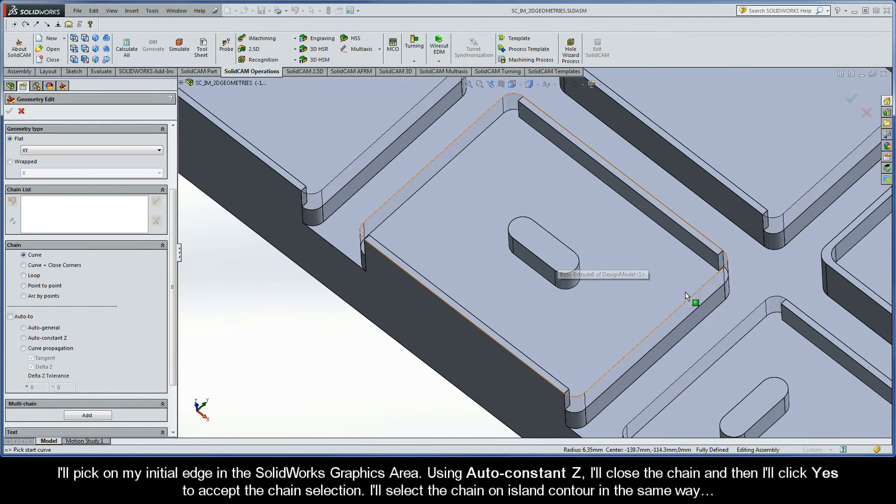
click(712, 294)
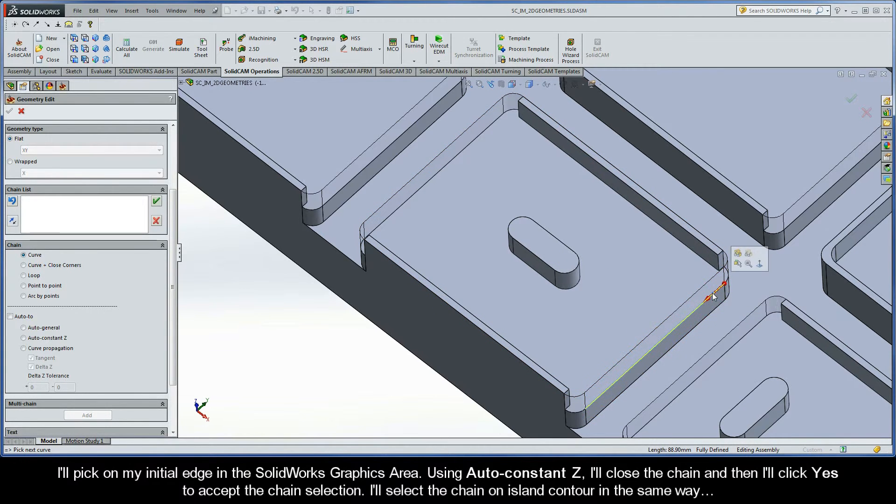
click(25, 338)
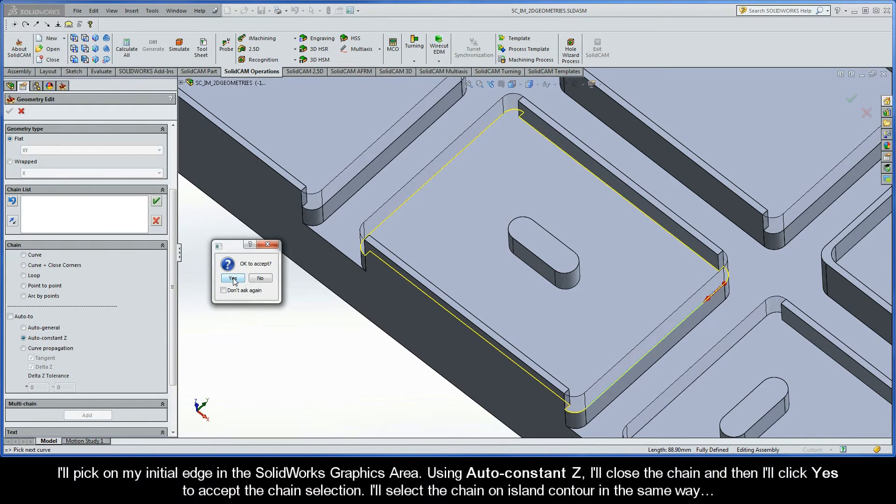
click(233, 277)
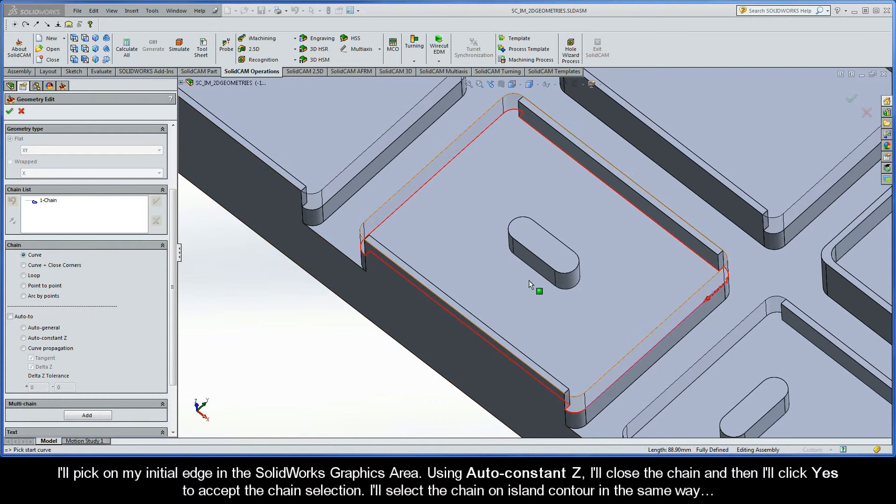
click(545, 280)
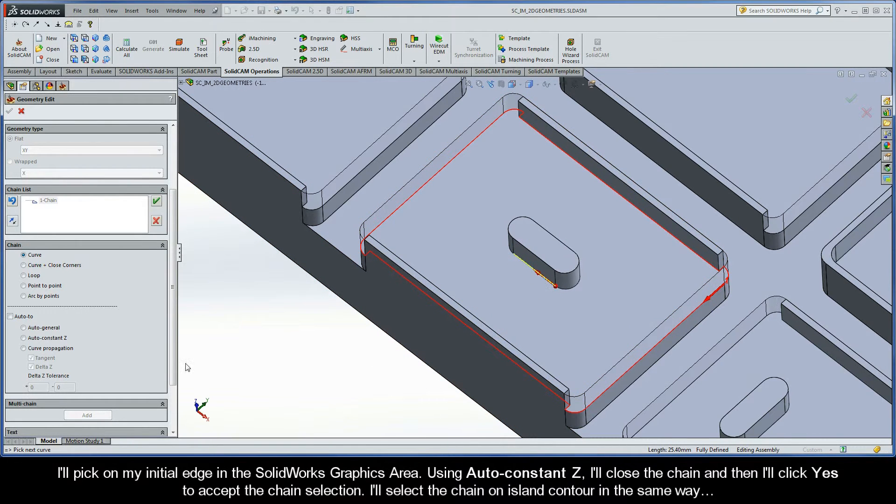
click(24, 338)
click(234, 279)
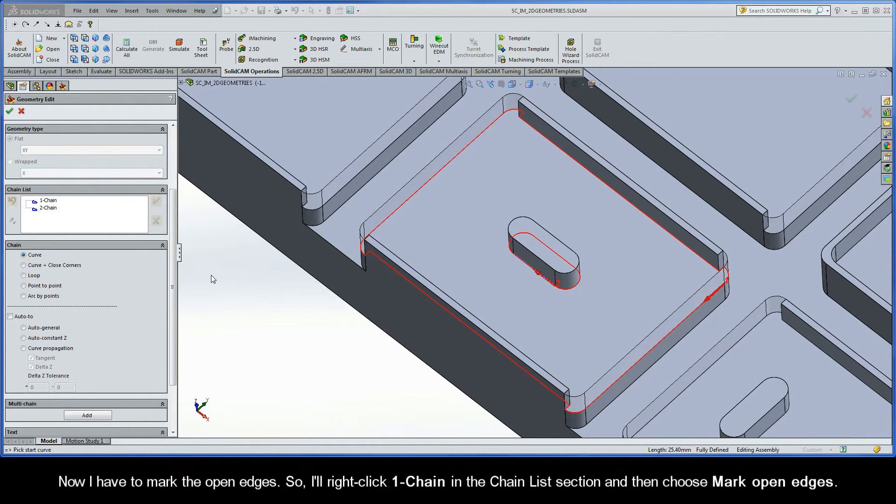
Mark both open sides of the pocket's 1-Chain as Open using From/To entities between their corner arcs, and confirm the geometry
right_click(54, 202)
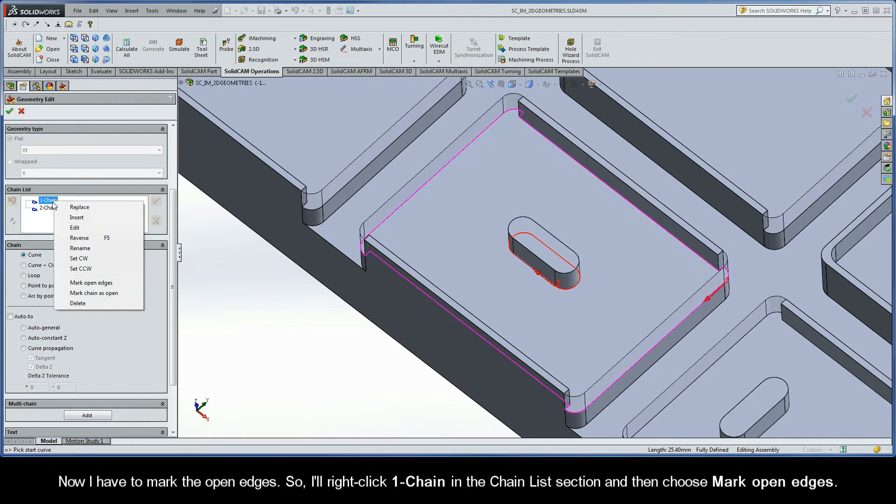
click(64, 284)
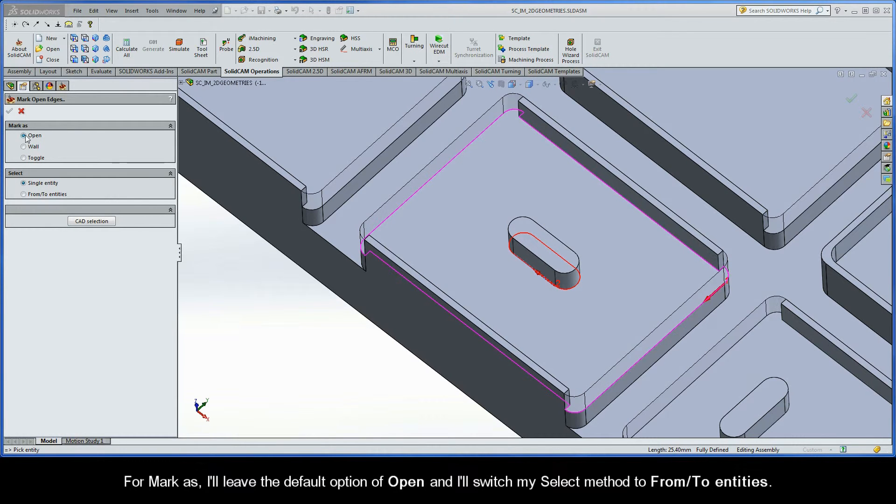
click(24, 195)
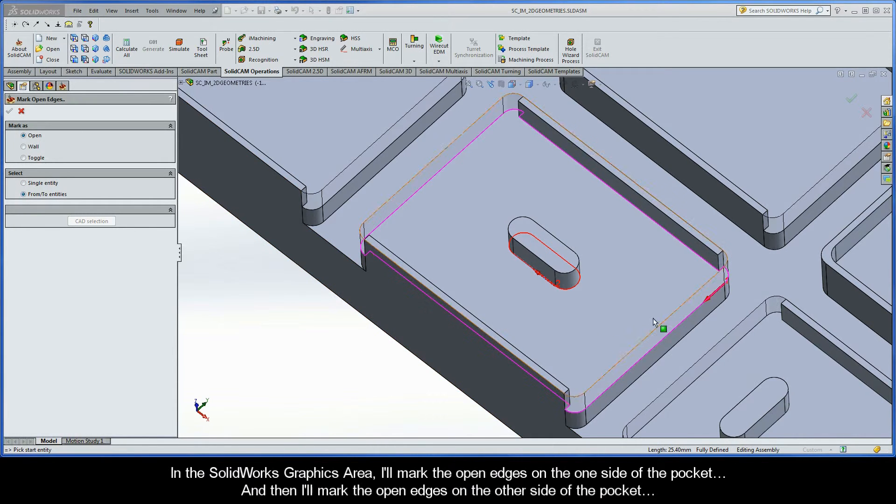
click(729, 276)
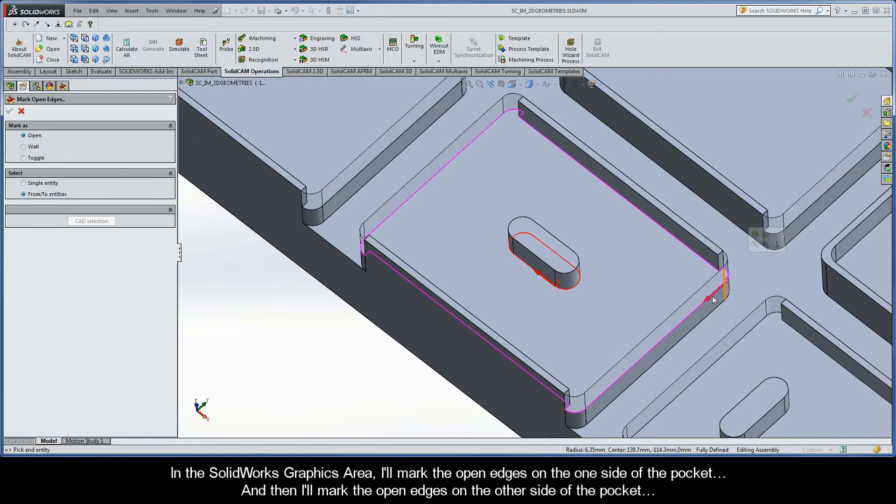
click(571, 414)
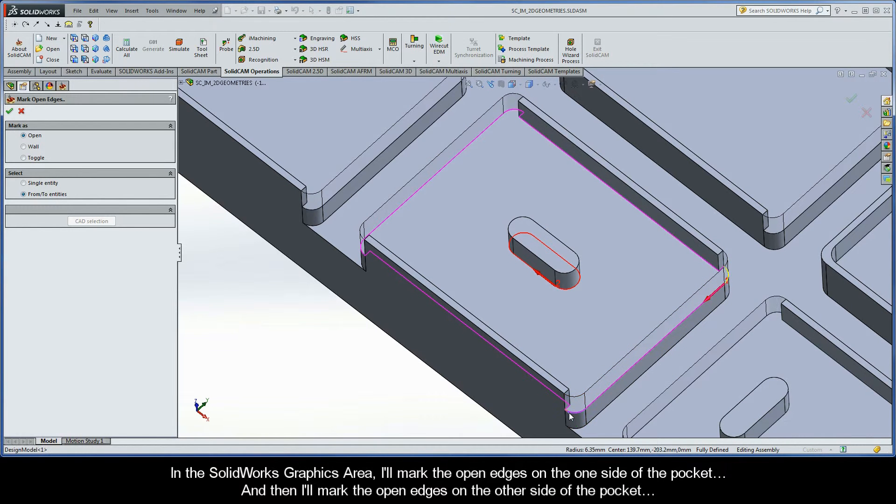
click(363, 249)
click(515, 113)
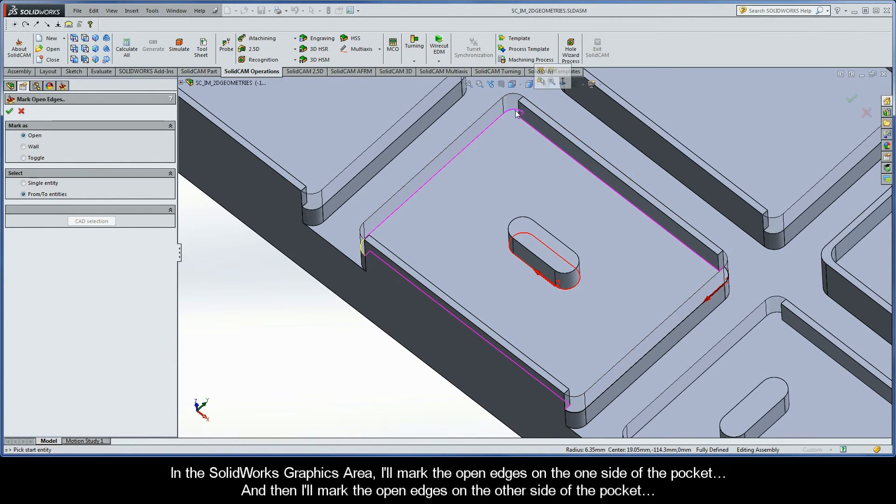
click(10, 112)
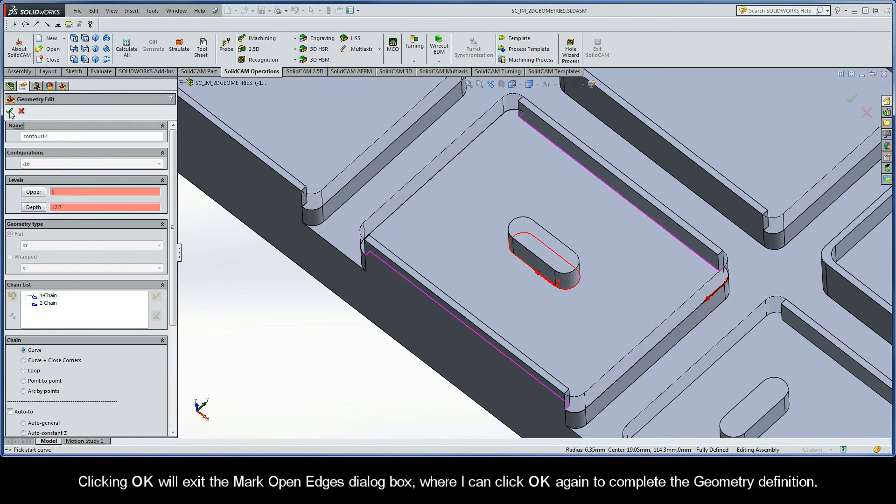
click(10, 112)
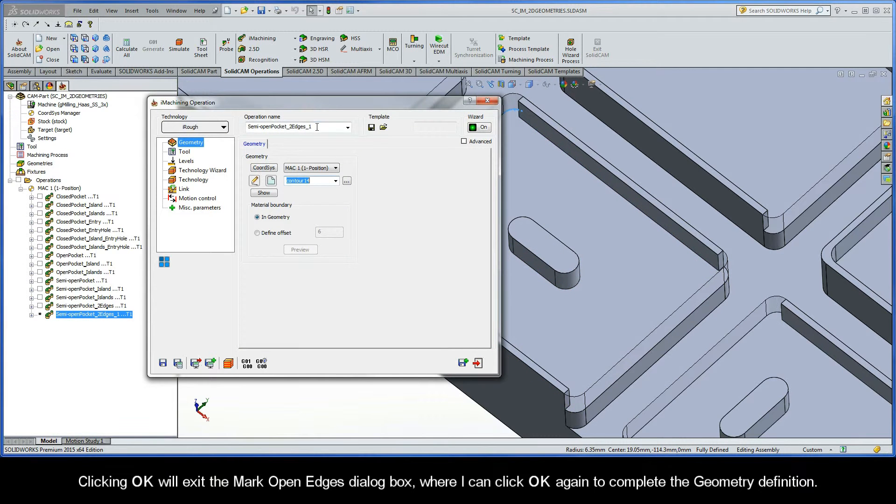
Rename the copied operation as Semi-openPocket_2Edges_Island, then save and calculate it
double_click(316, 127)
click(320, 126)
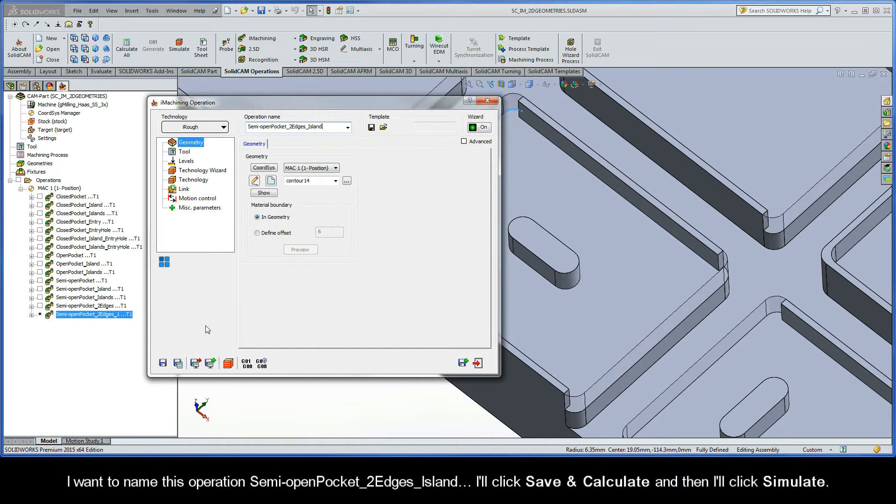
click(179, 365)
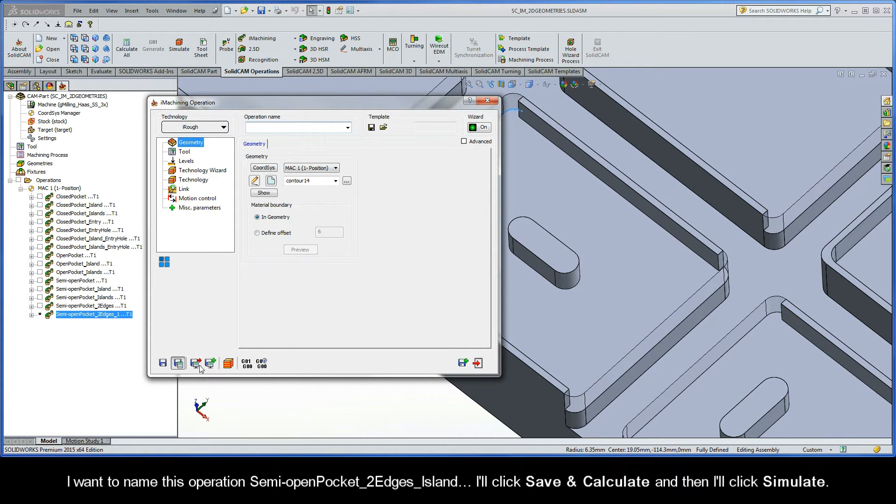
Simulate the Semi-openPocket_2Edges_Island toolpath in Host CAD mode, lowering the speed at first and raising it partway, and exit the simulation
click(228, 363)
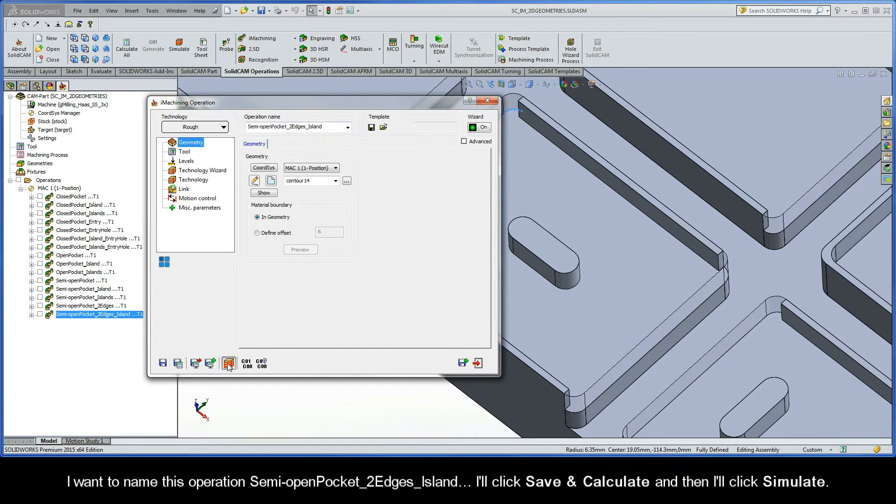
drag(190, 366, 175, 366)
click(156, 386)
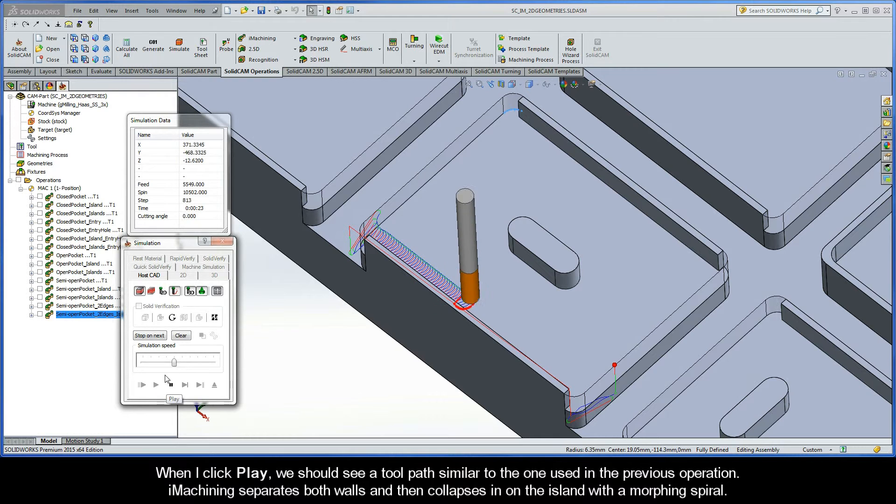
drag(175, 367, 193, 367)
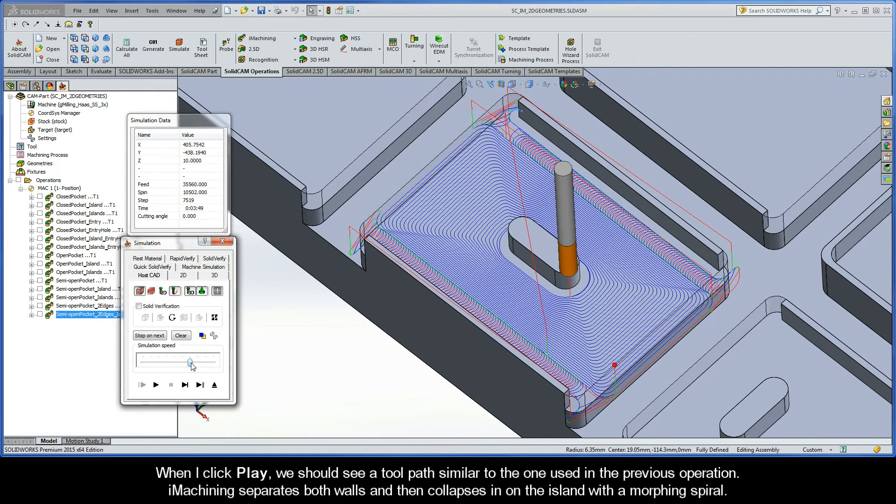
click(214, 385)
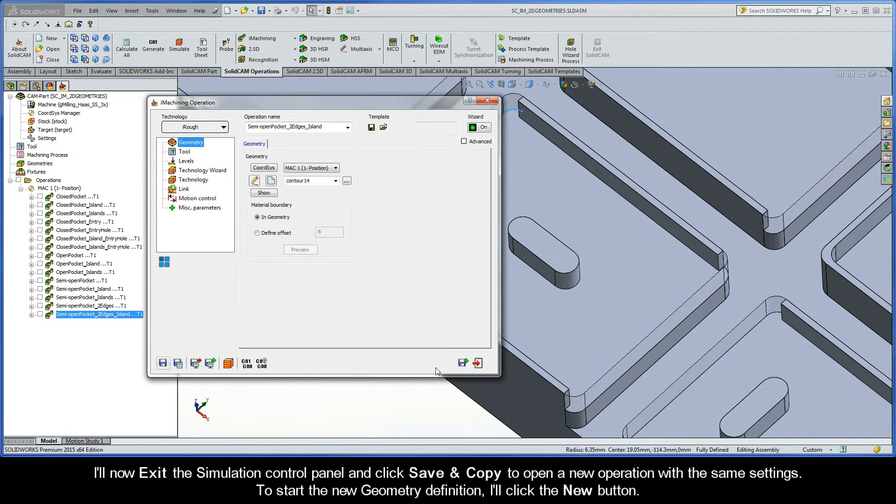
Save and copy the Semi-openPocket_2Edges_Island operation, and chain the two-island pocket's floor contour in a new geometry using Auto-constant Z
click(463, 363)
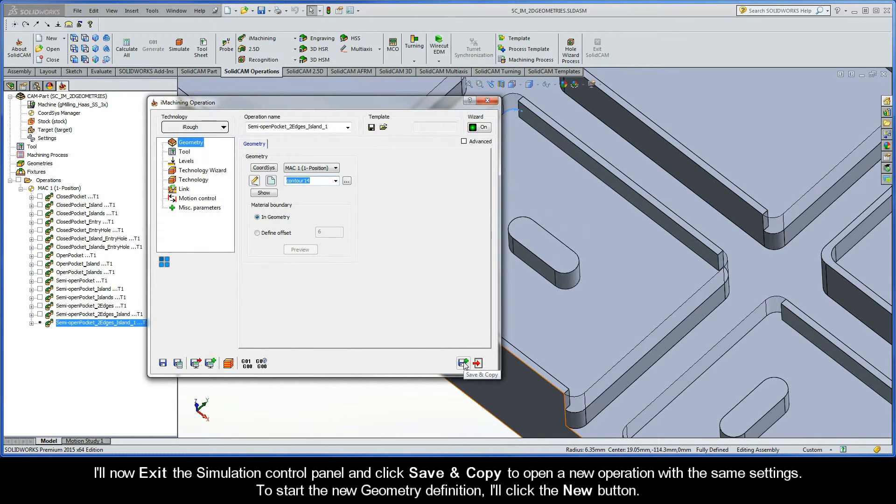
click(271, 181)
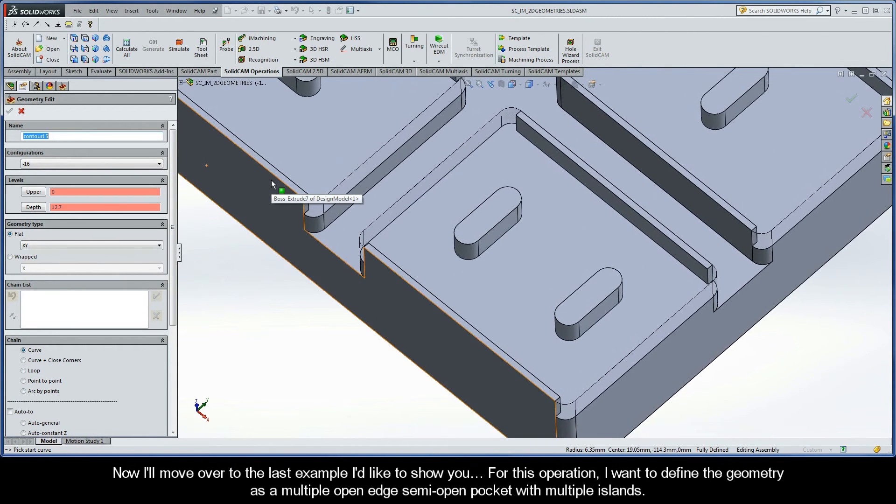
drag(173, 229, 173, 289)
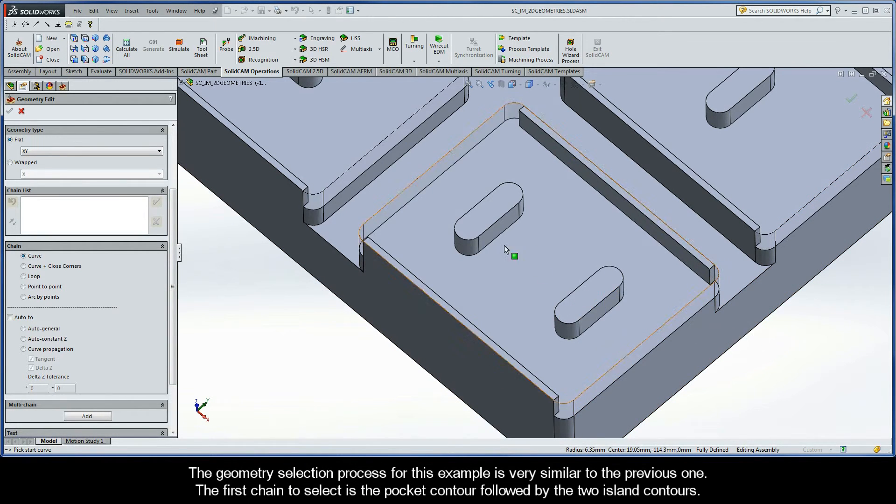
click(698, 315)
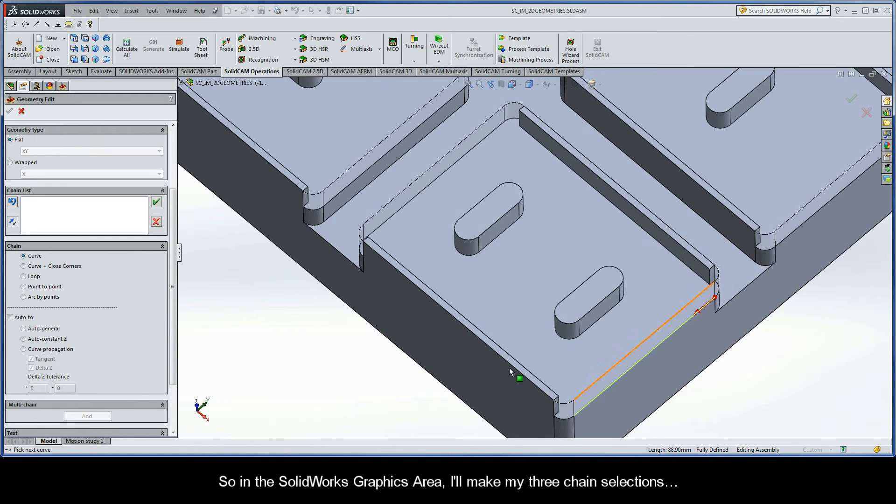
click(23, 339)
click(233, 278)
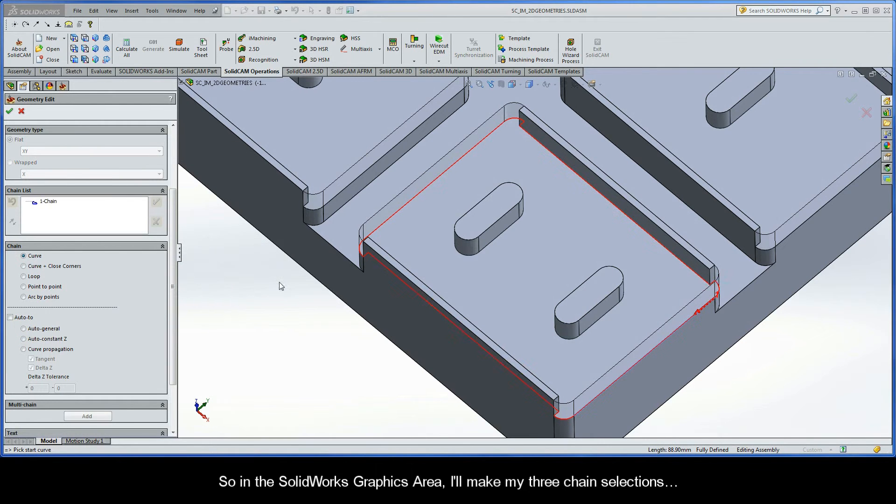
Add the base contours of both islands as separate closed chains using Auto-constant Z, accepting each chain
click(515, 230)
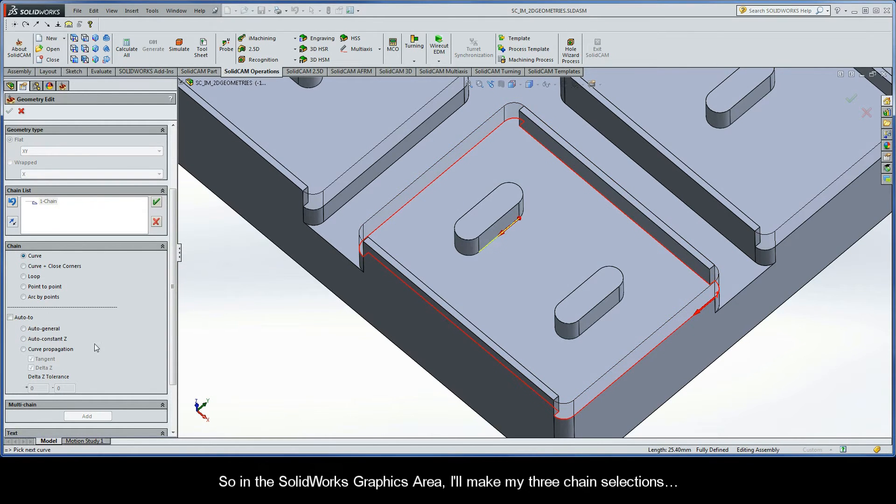
click(54, 340)
click(233, 278)
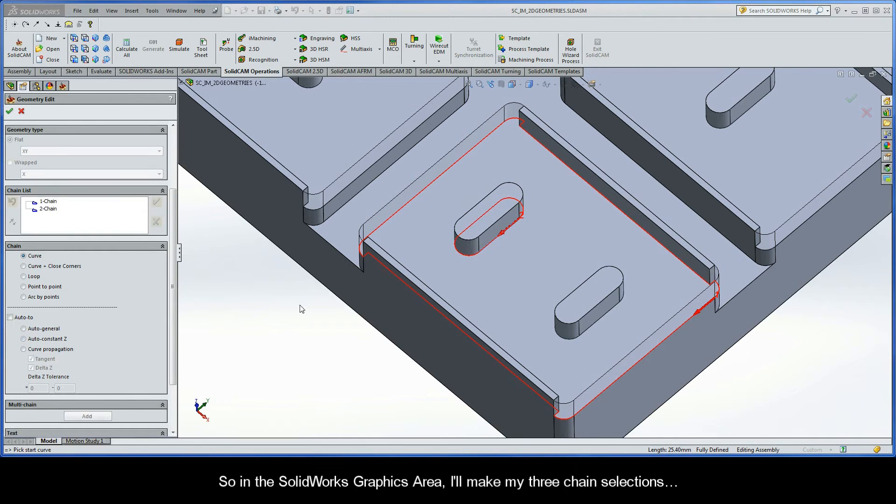
click(612, 315)
click(54, 341)
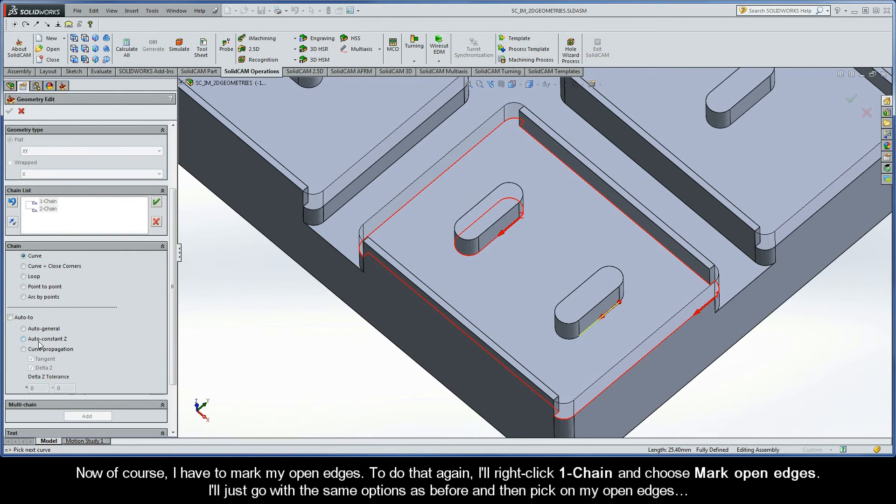
click(234, 278)
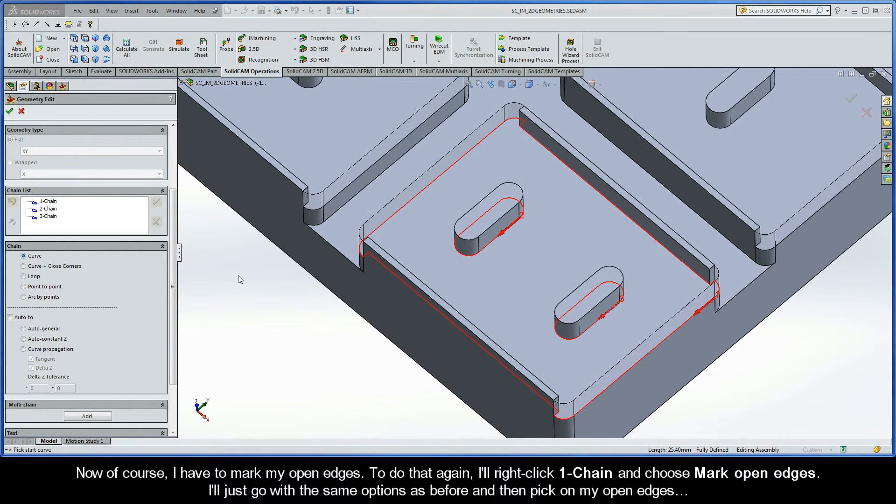
Mark the two open sides of the two-island pocket's 1-Chain as Open with From/To entities, picking each side's corner arcs, and confirm the marking
right_click(51, 203)
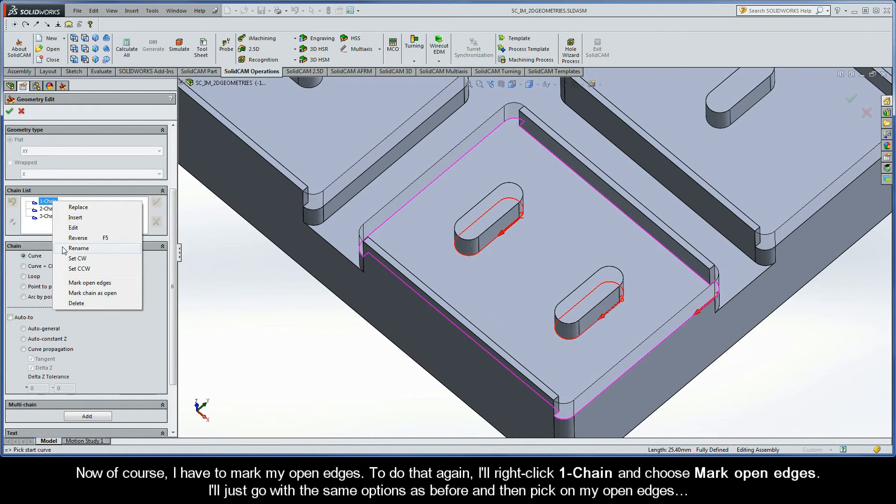
click(60, 283)
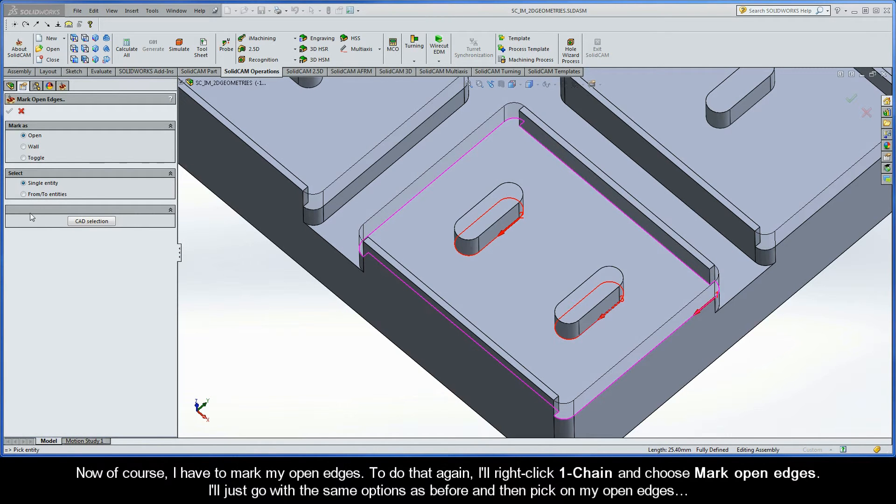
click(24, 195)
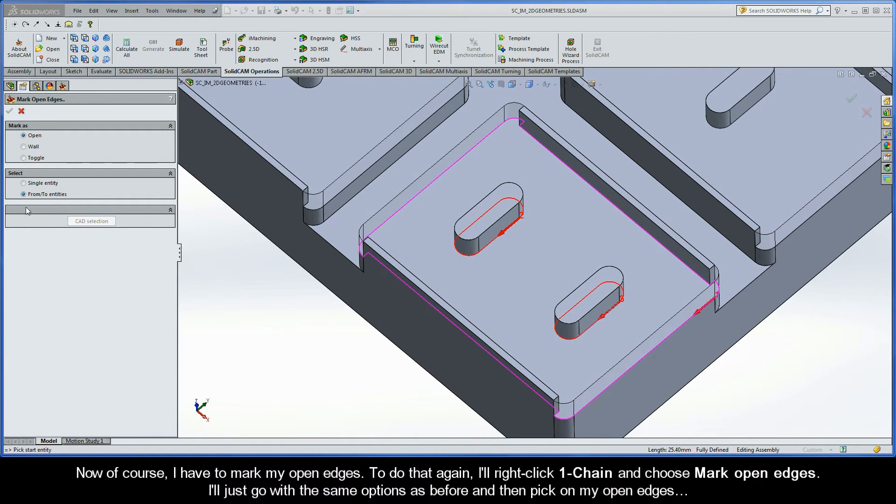
click(716, 295)
click(568, 420)
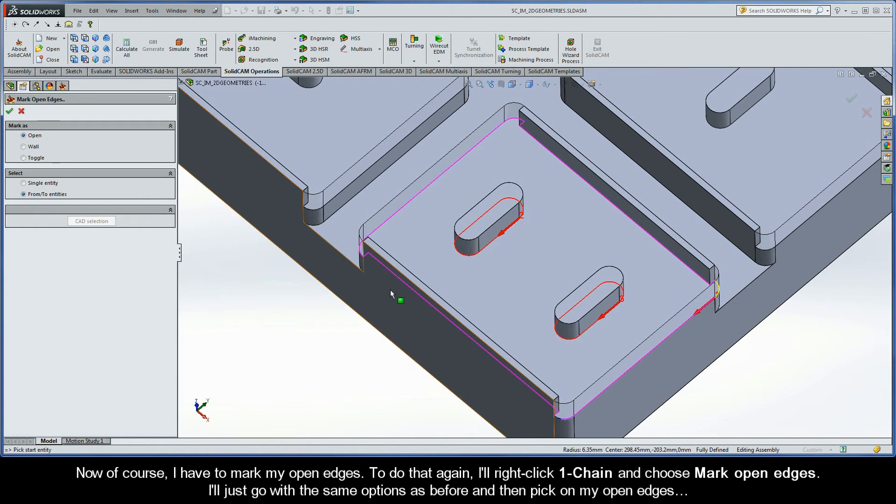
click(360, 250)
click(517, 122)
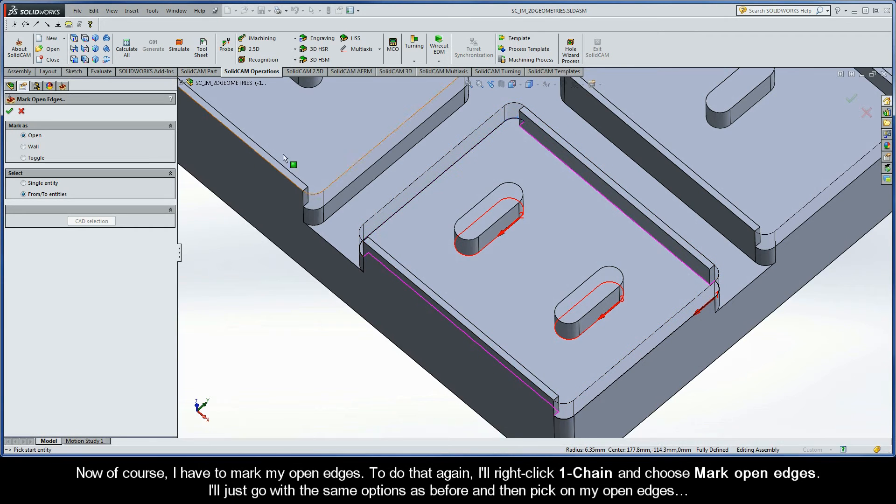
click(10, 112)
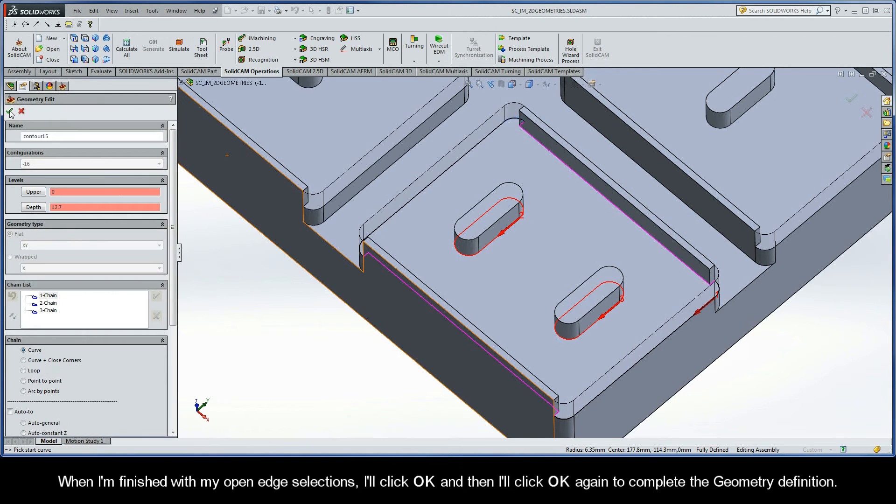
Complete the geometry definition, name the copied operation Semi-openPocket_2Edges_Islands, and save and calculate it
click(10, 112)
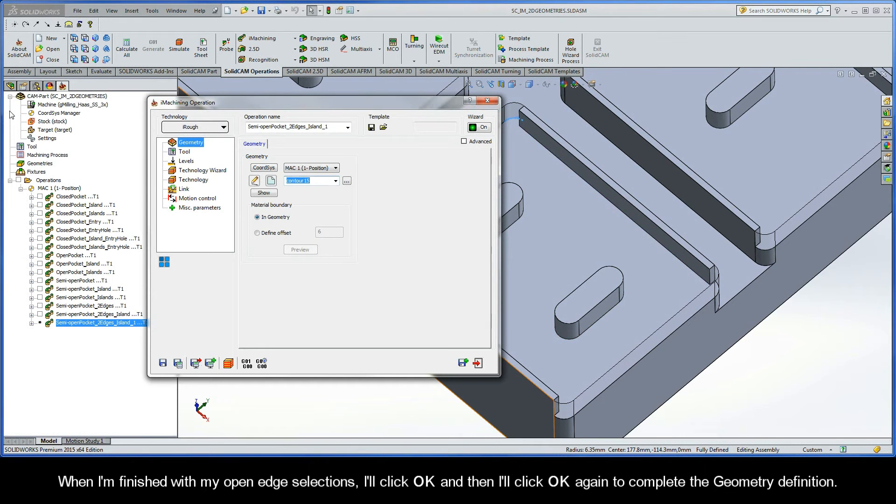
click(334, 127)
click(333, 127)
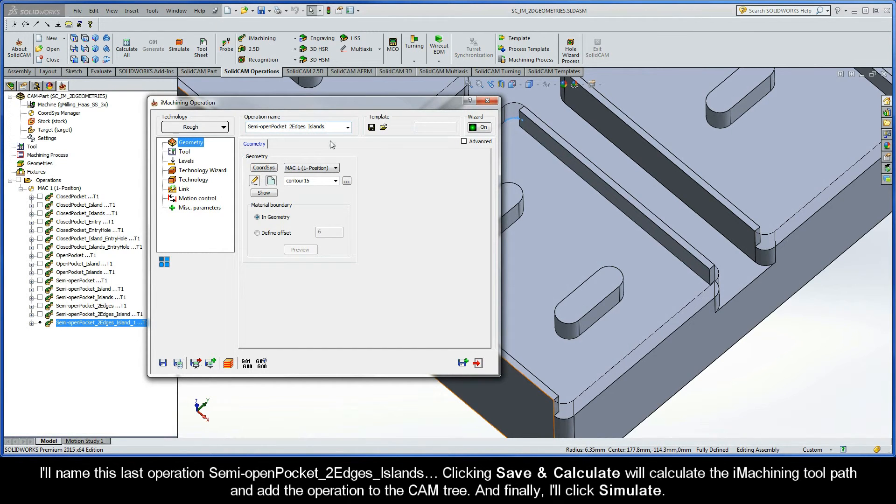
click(177, 363)
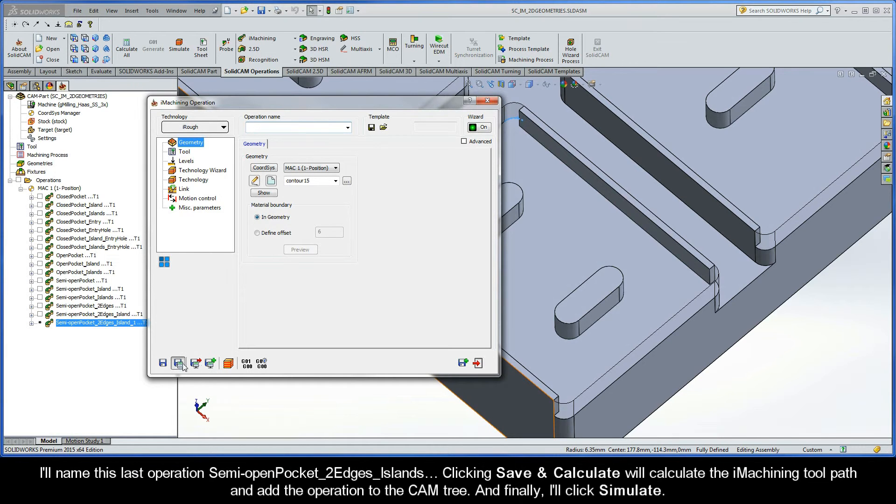
Simulate the Semi-openPocket_2Edges_Islands toolpath in Host CAD mode, lowering the speed before playback and raising it partway
click(229, 364)
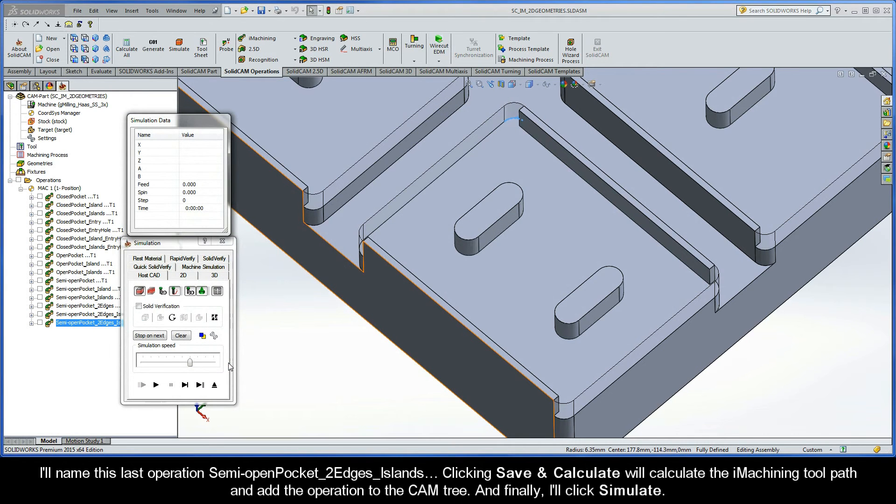
drag(193, 362, 174, 364)
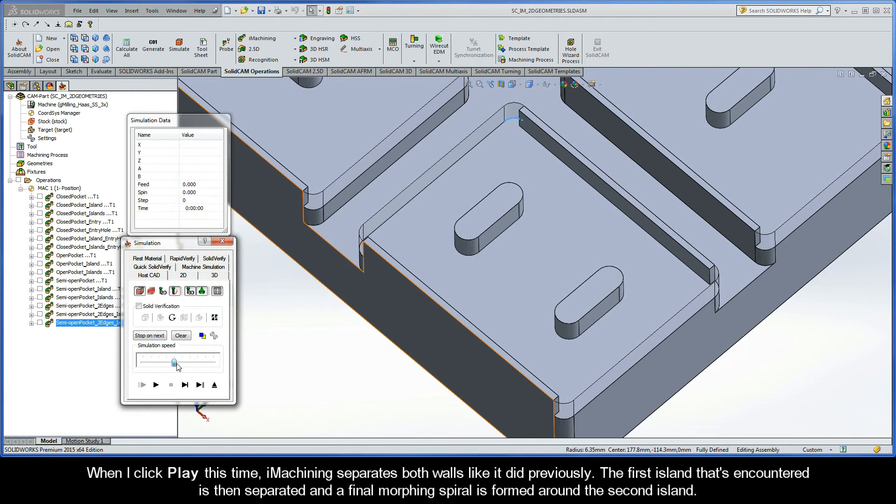
click(156, 385)
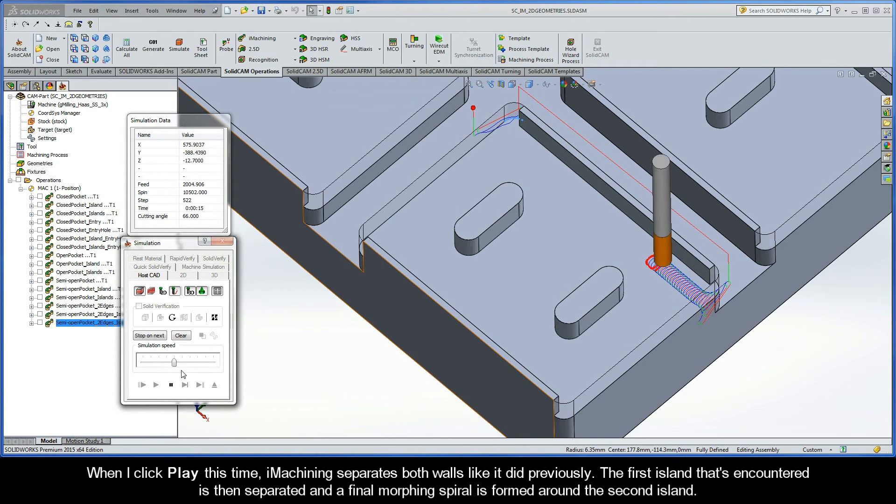
drag(175, 364, 191, 365)
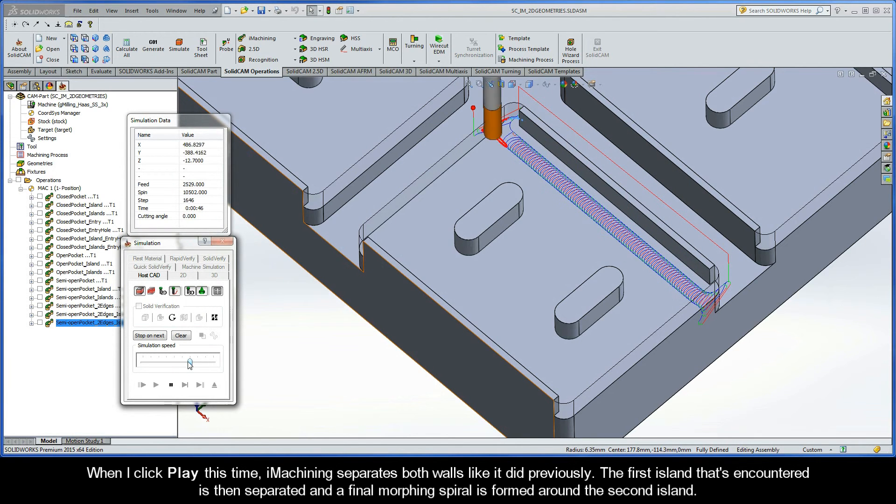